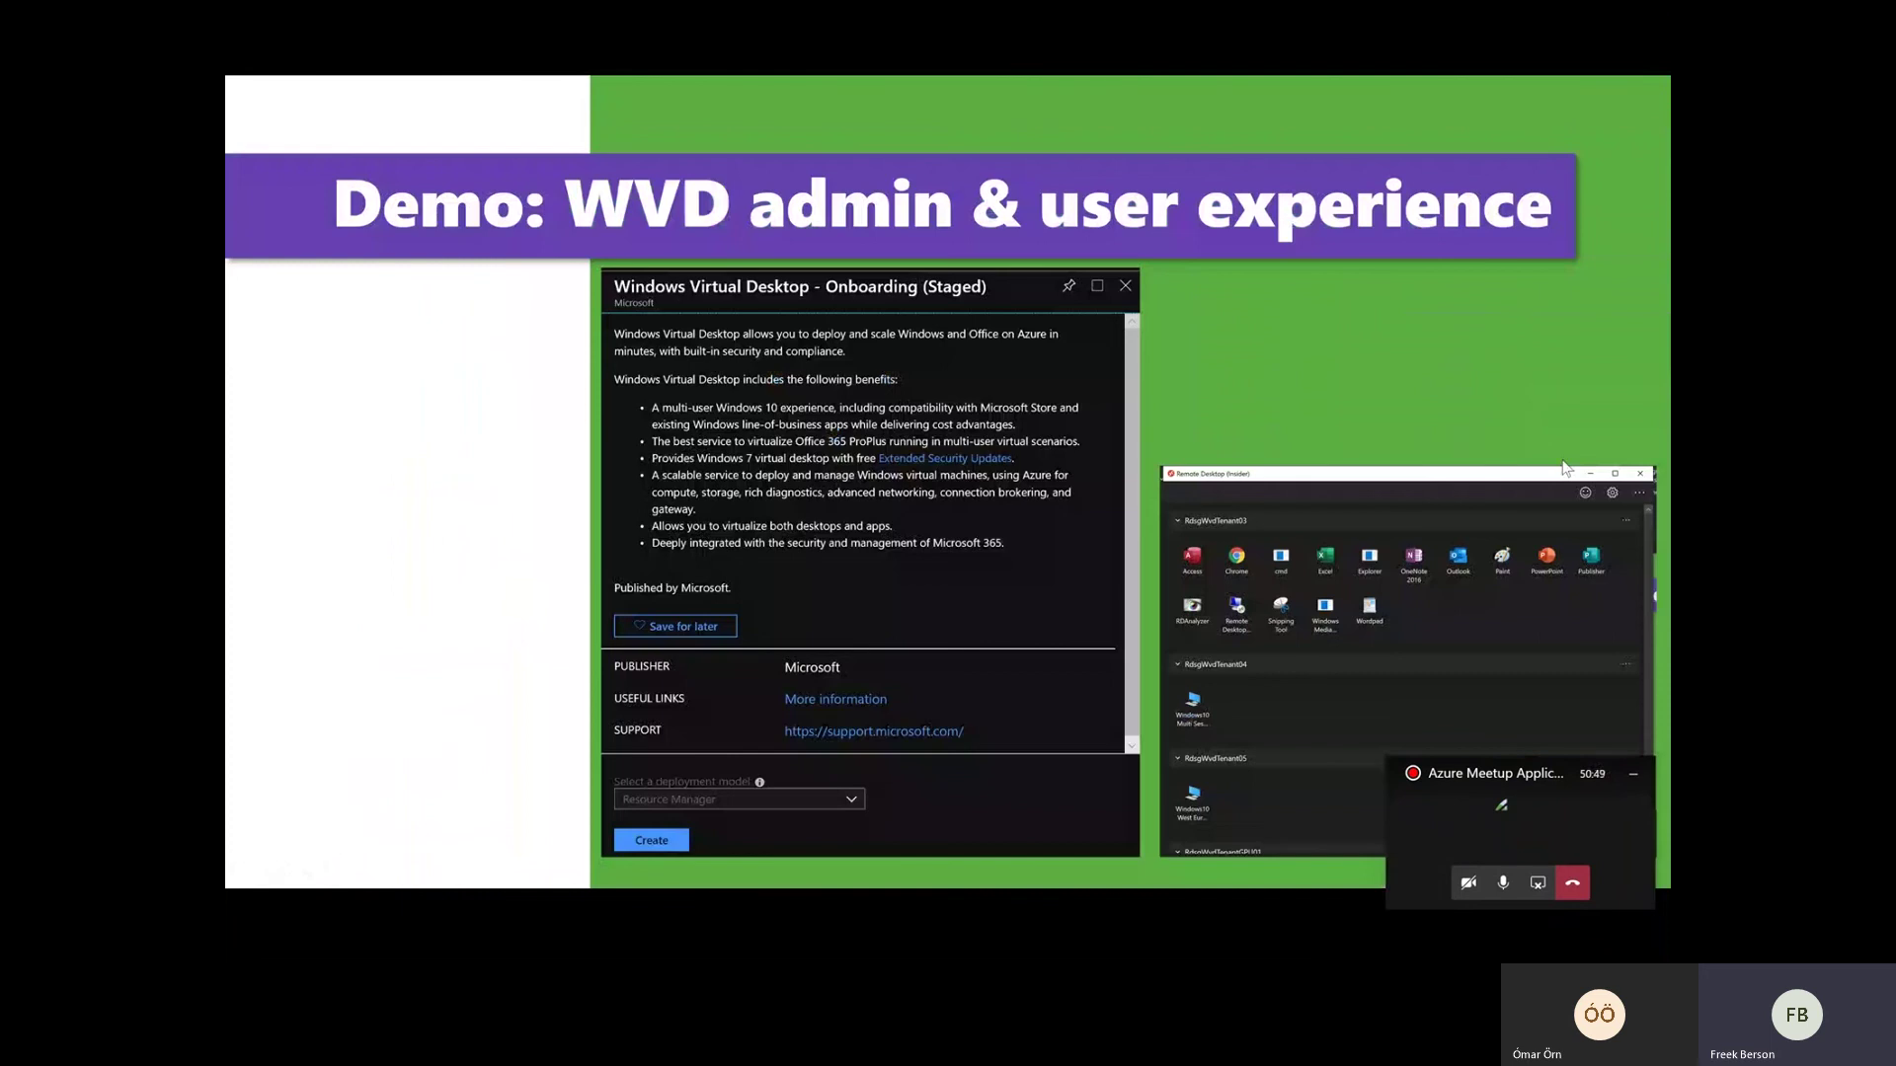
End the slide show, minimize the presentation and switch to the Demo.ps1 script in PowerShell ISE
key(Escape)
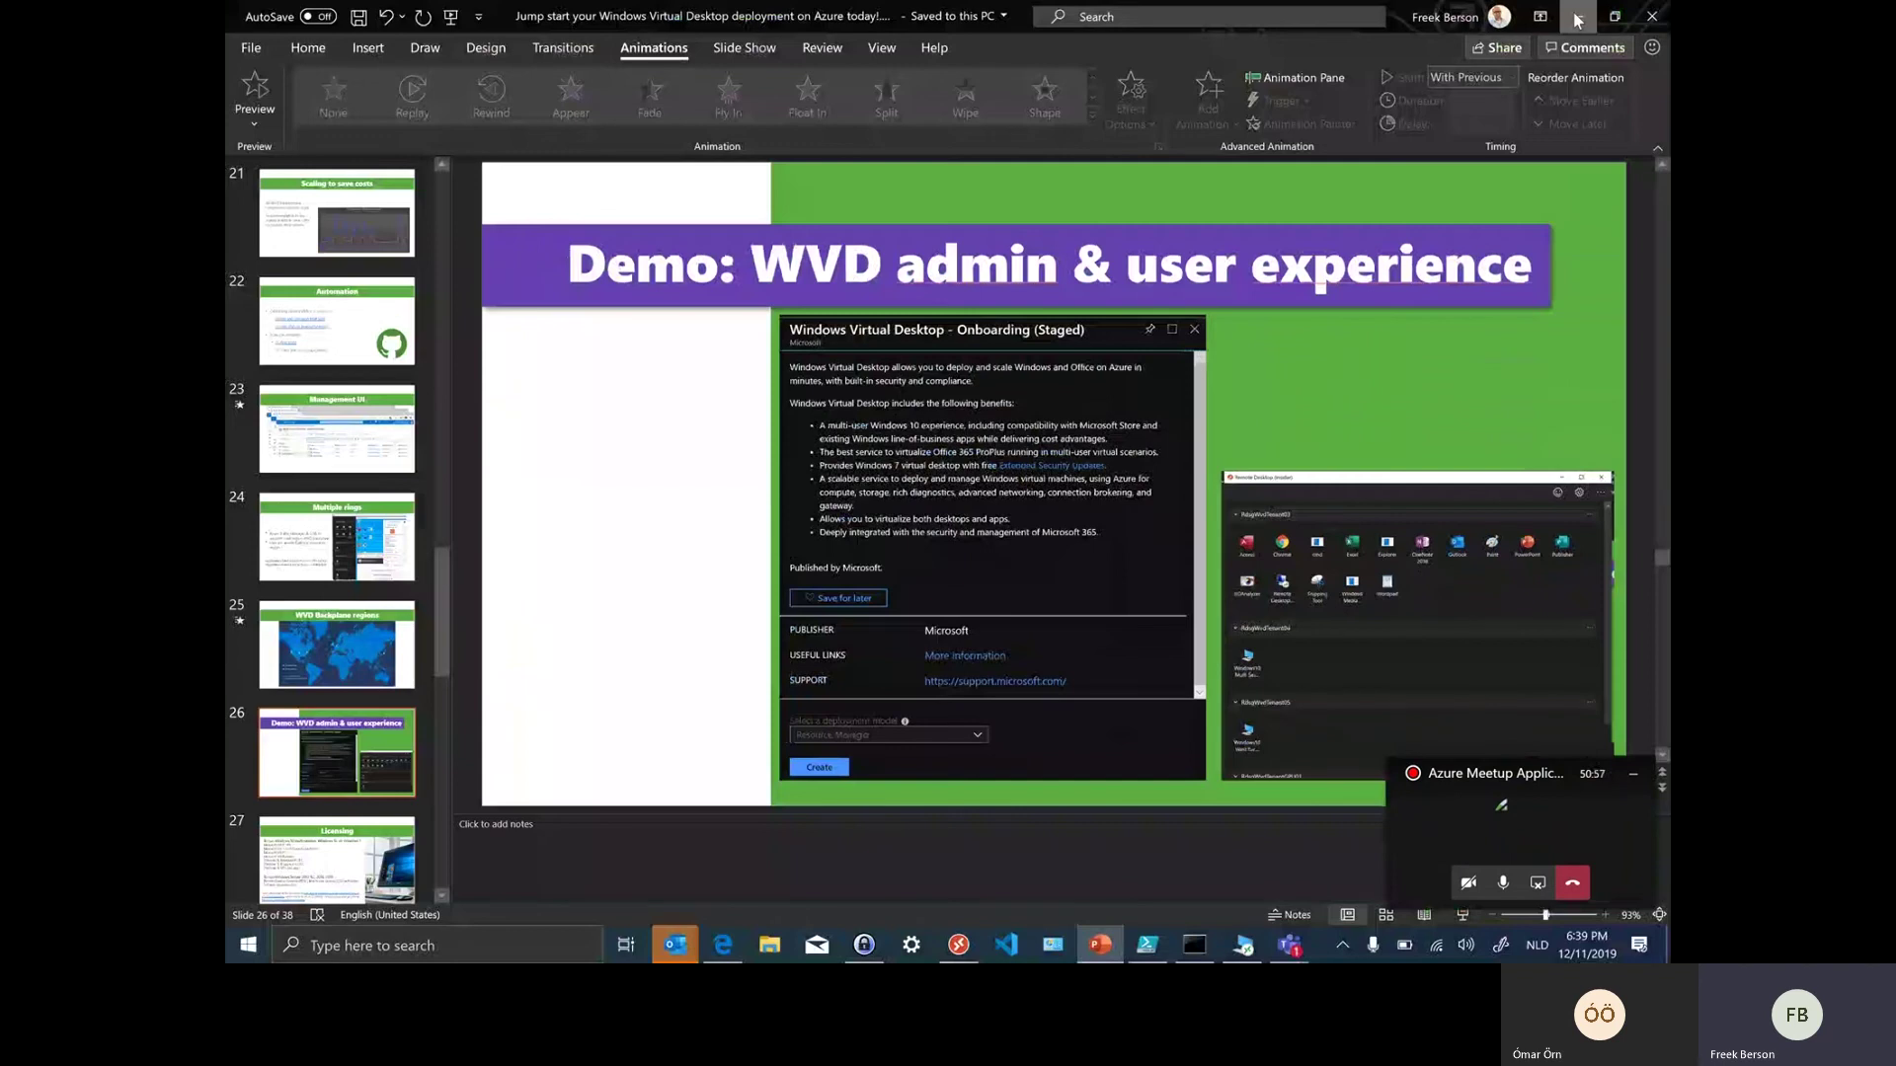
click(1577, 18)
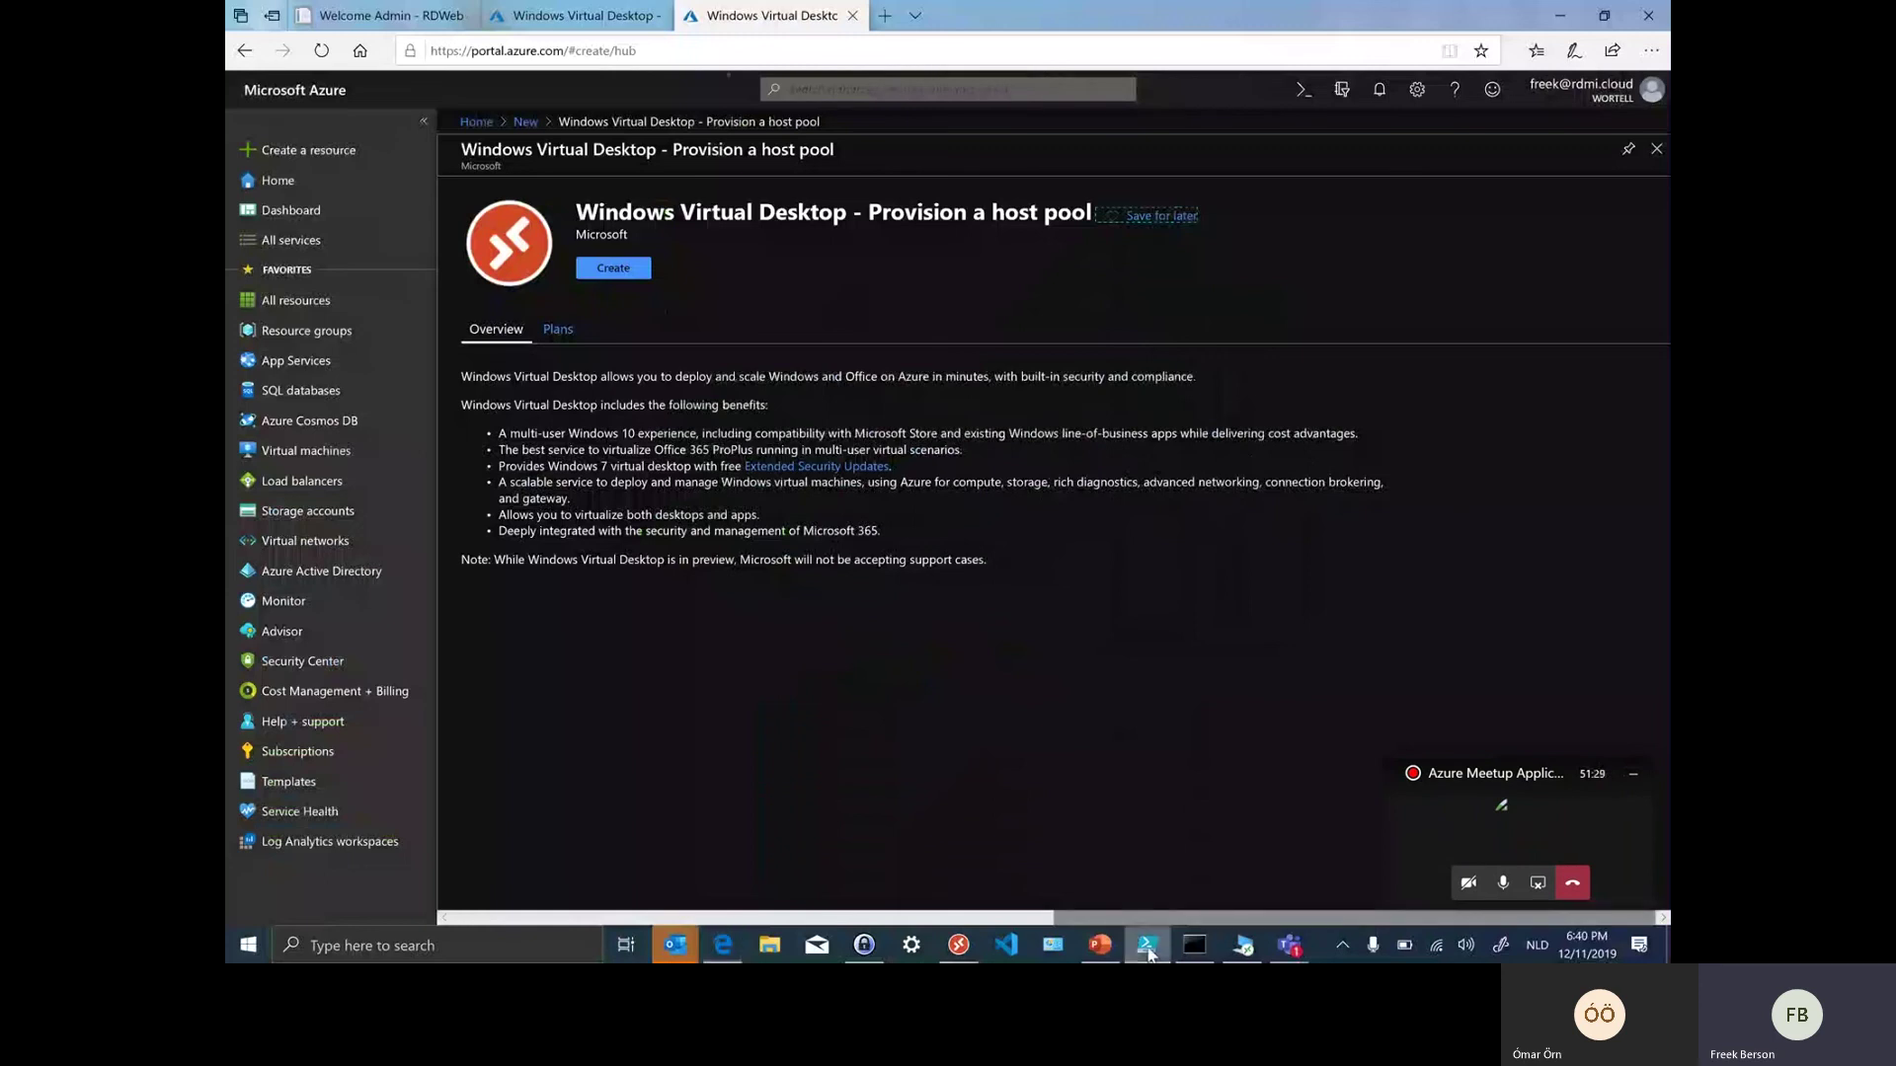
click(1147, 947)
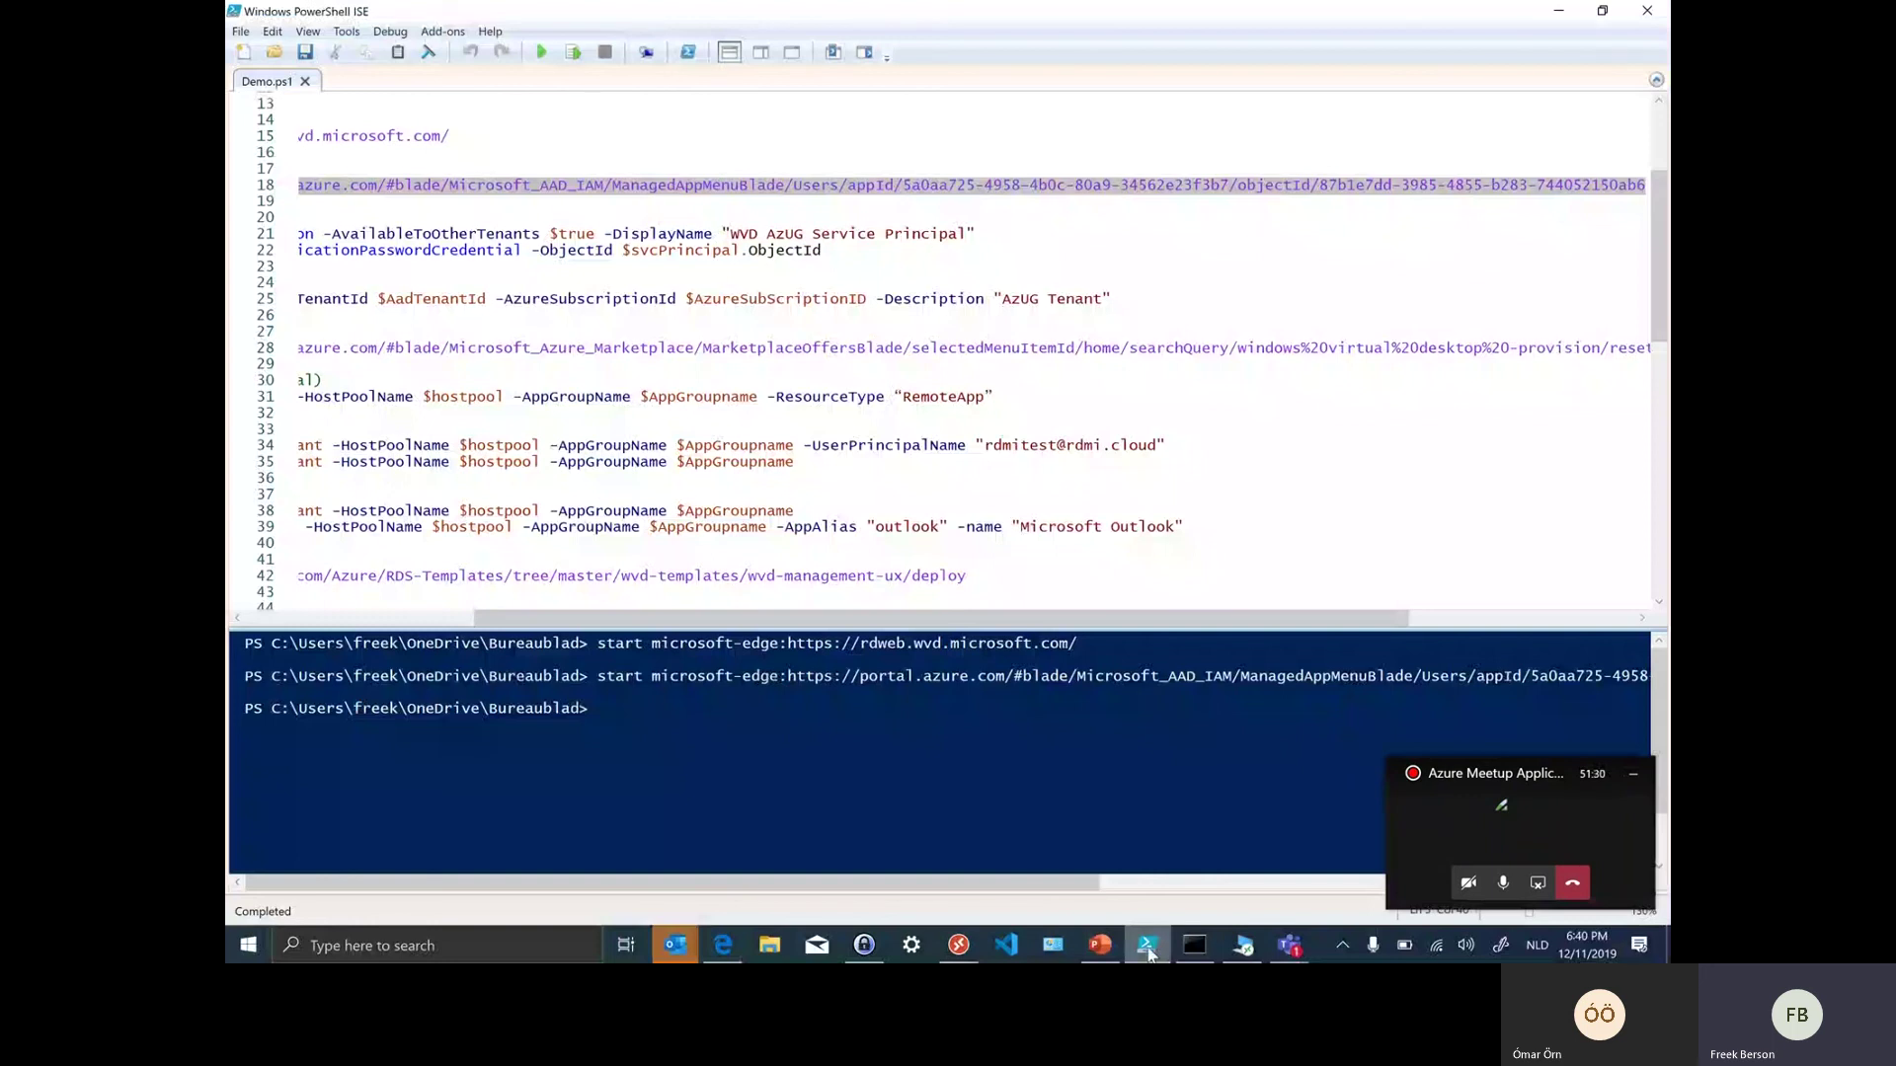
Launch the Windows Virtual Desktop consent page from Demo.ps1, inspect its consent option and AAD tenant fields, and return to PowerShell ISE
click(1149, 950)
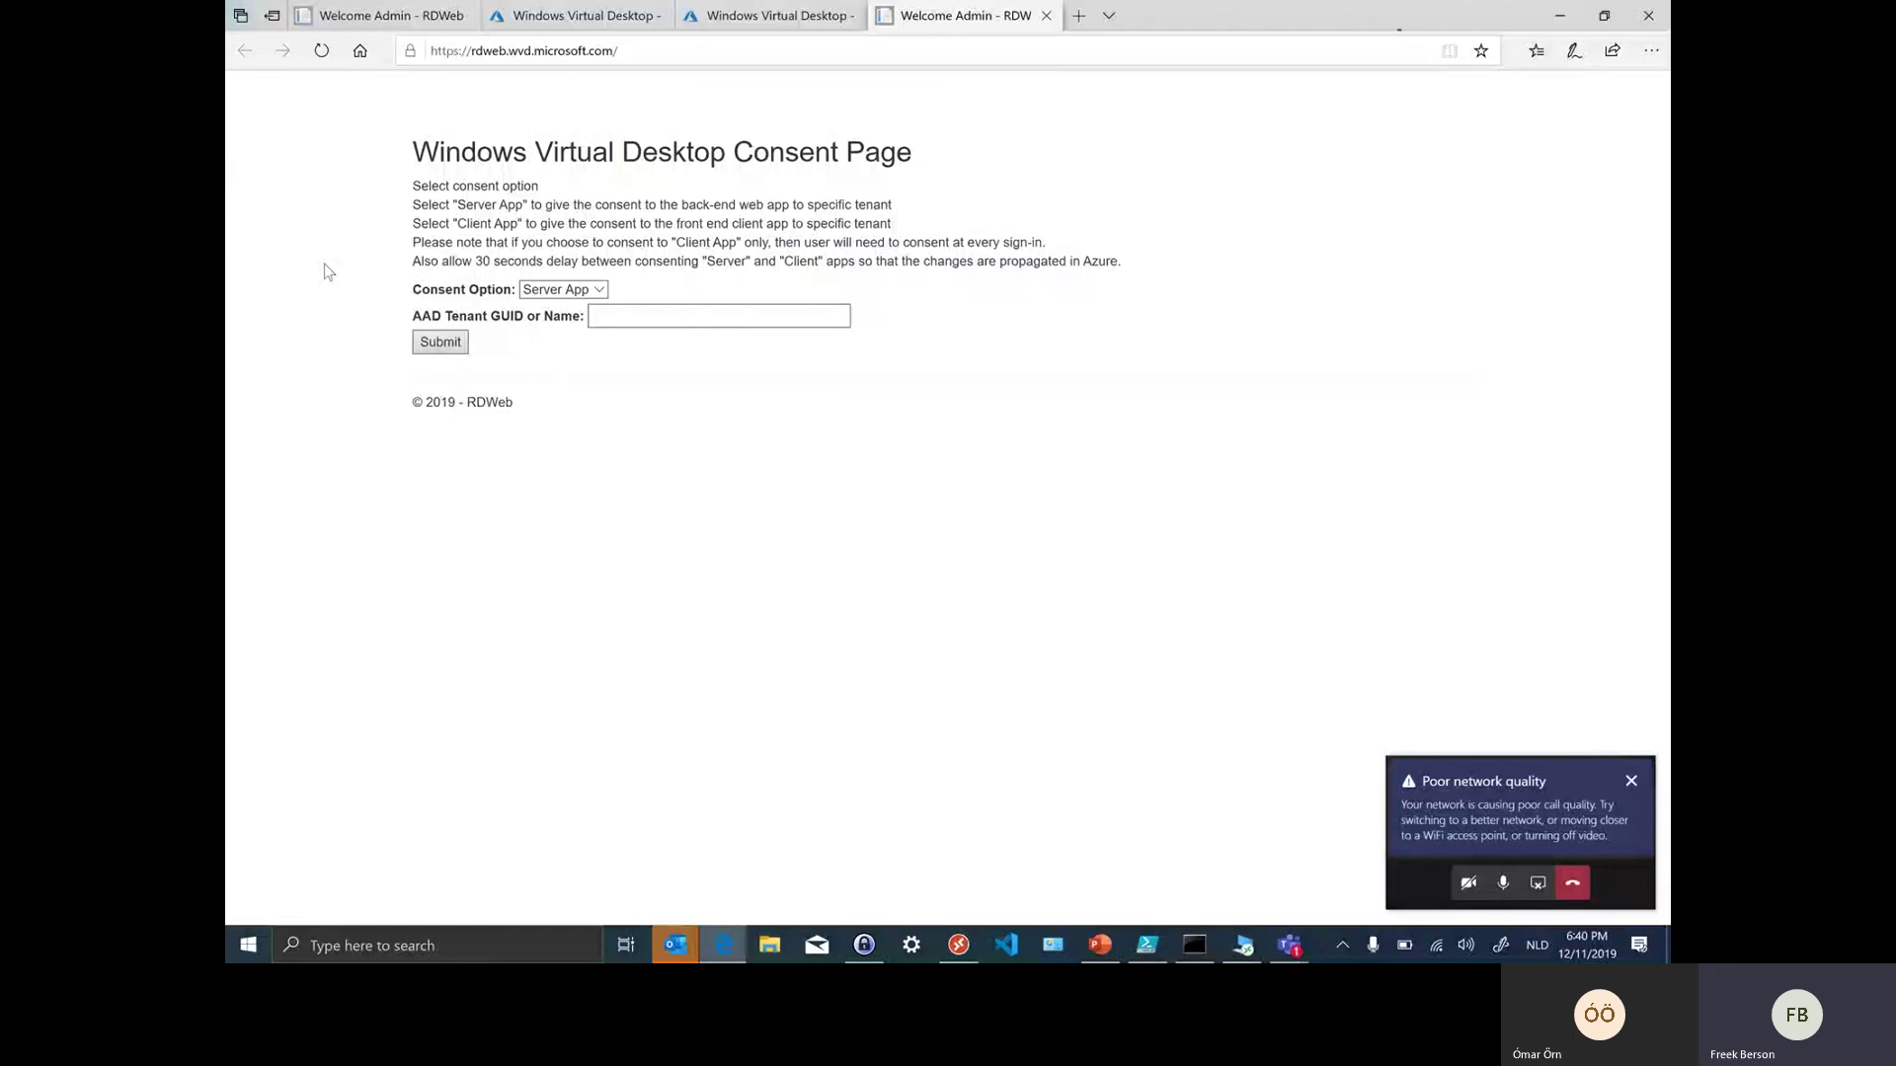
click(650, 318)
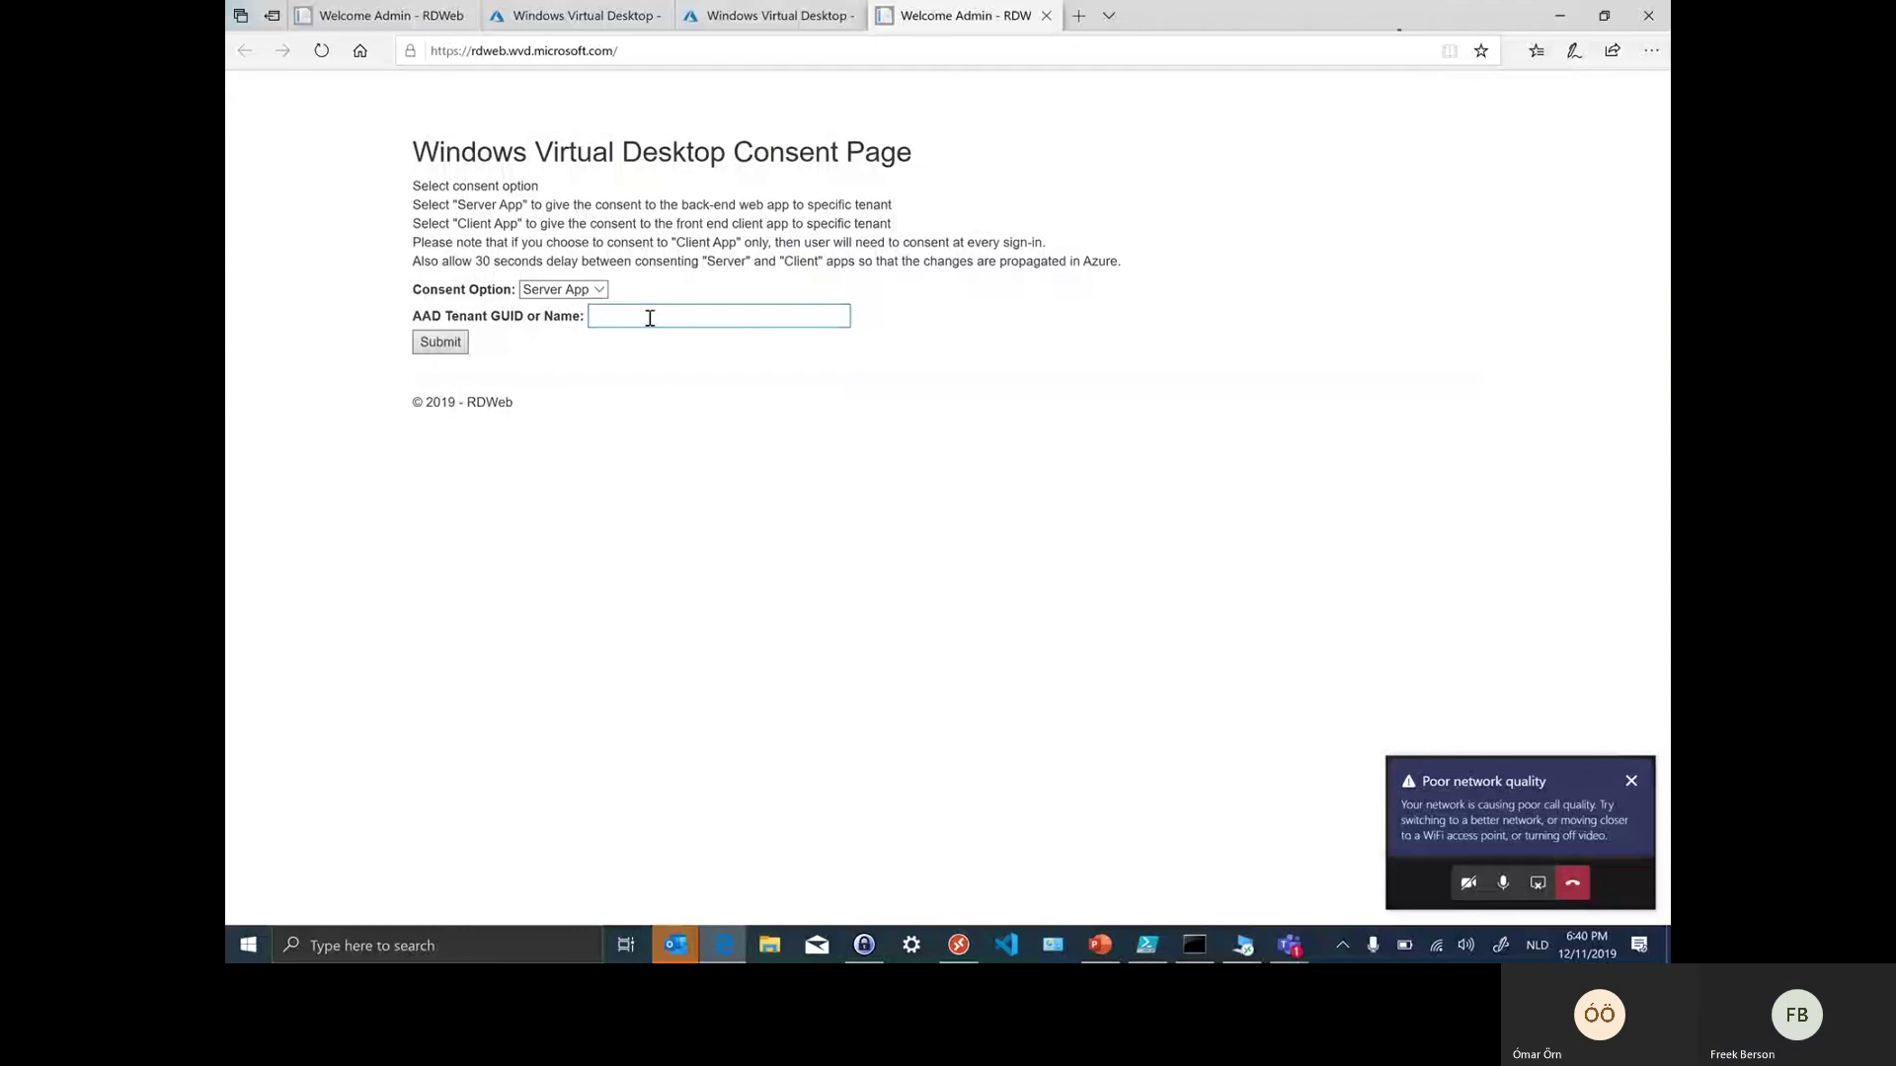
key(shift+Tab)
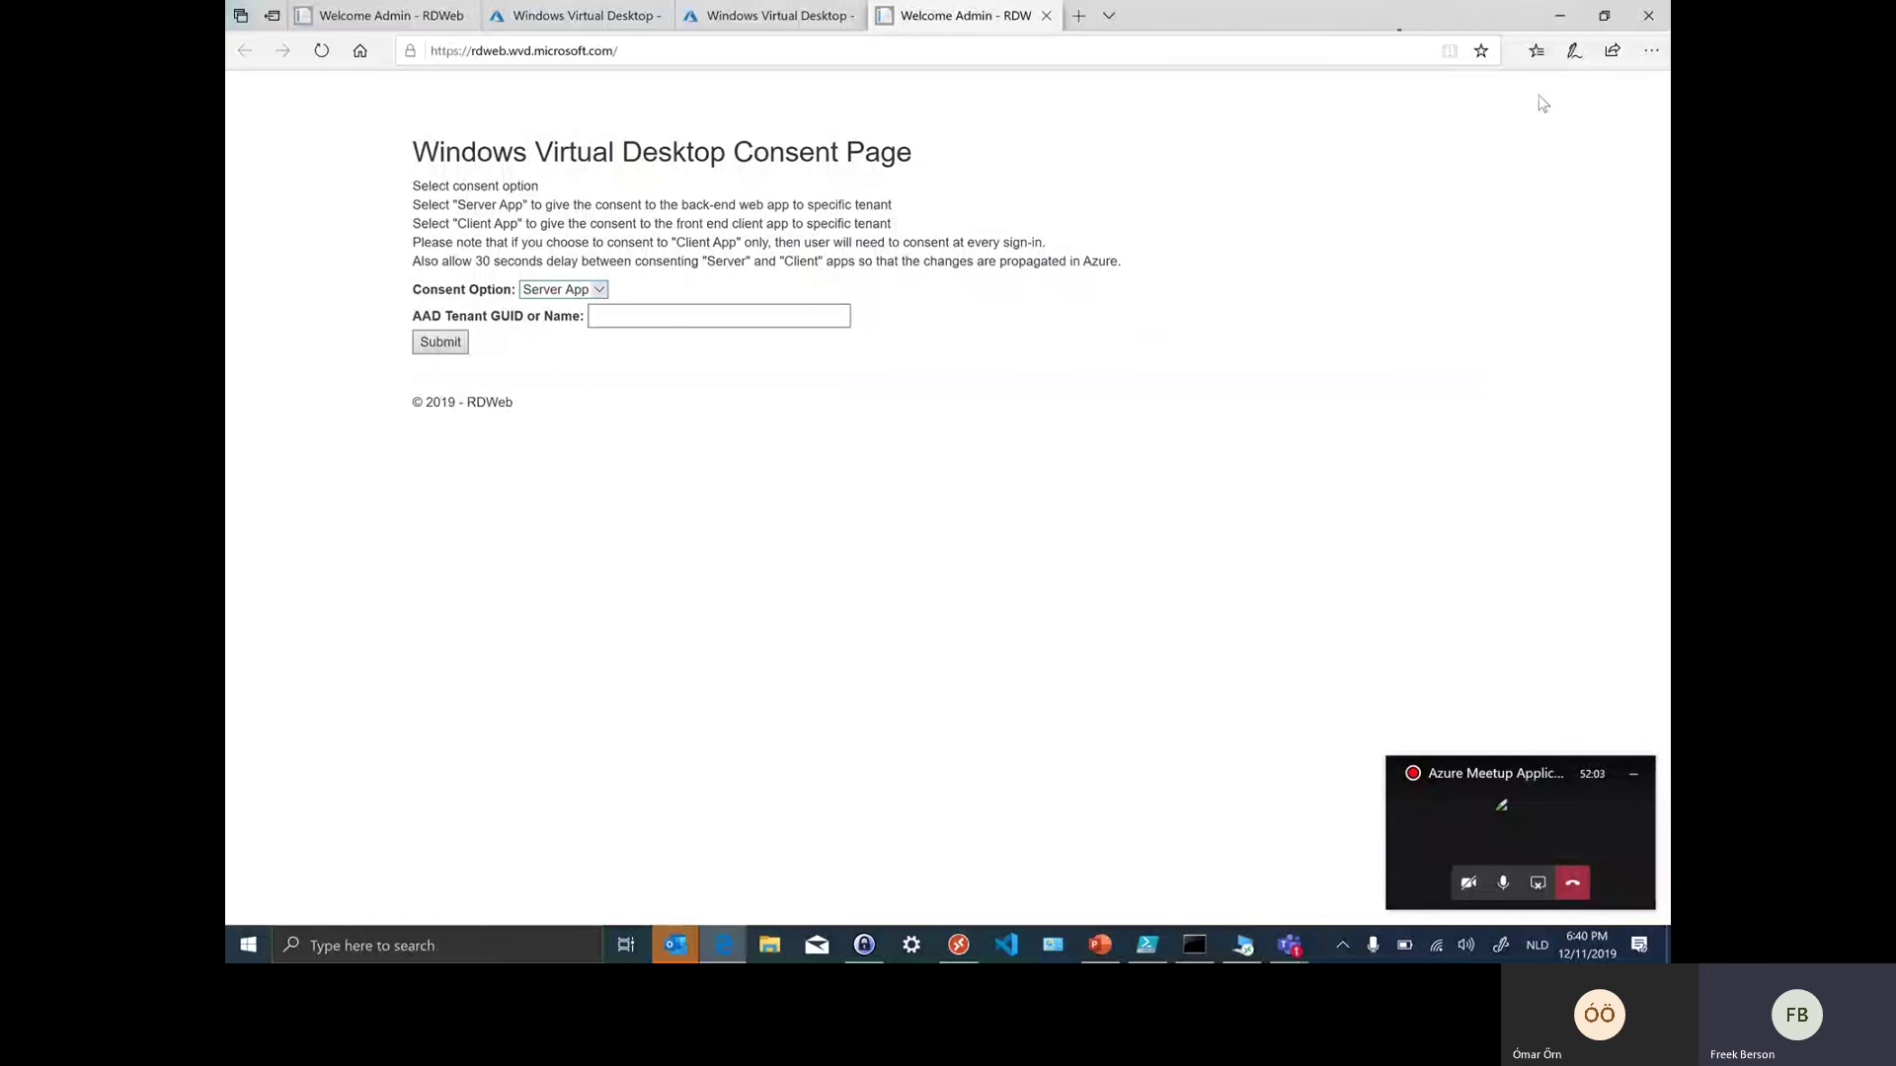
key(alt+Tab)
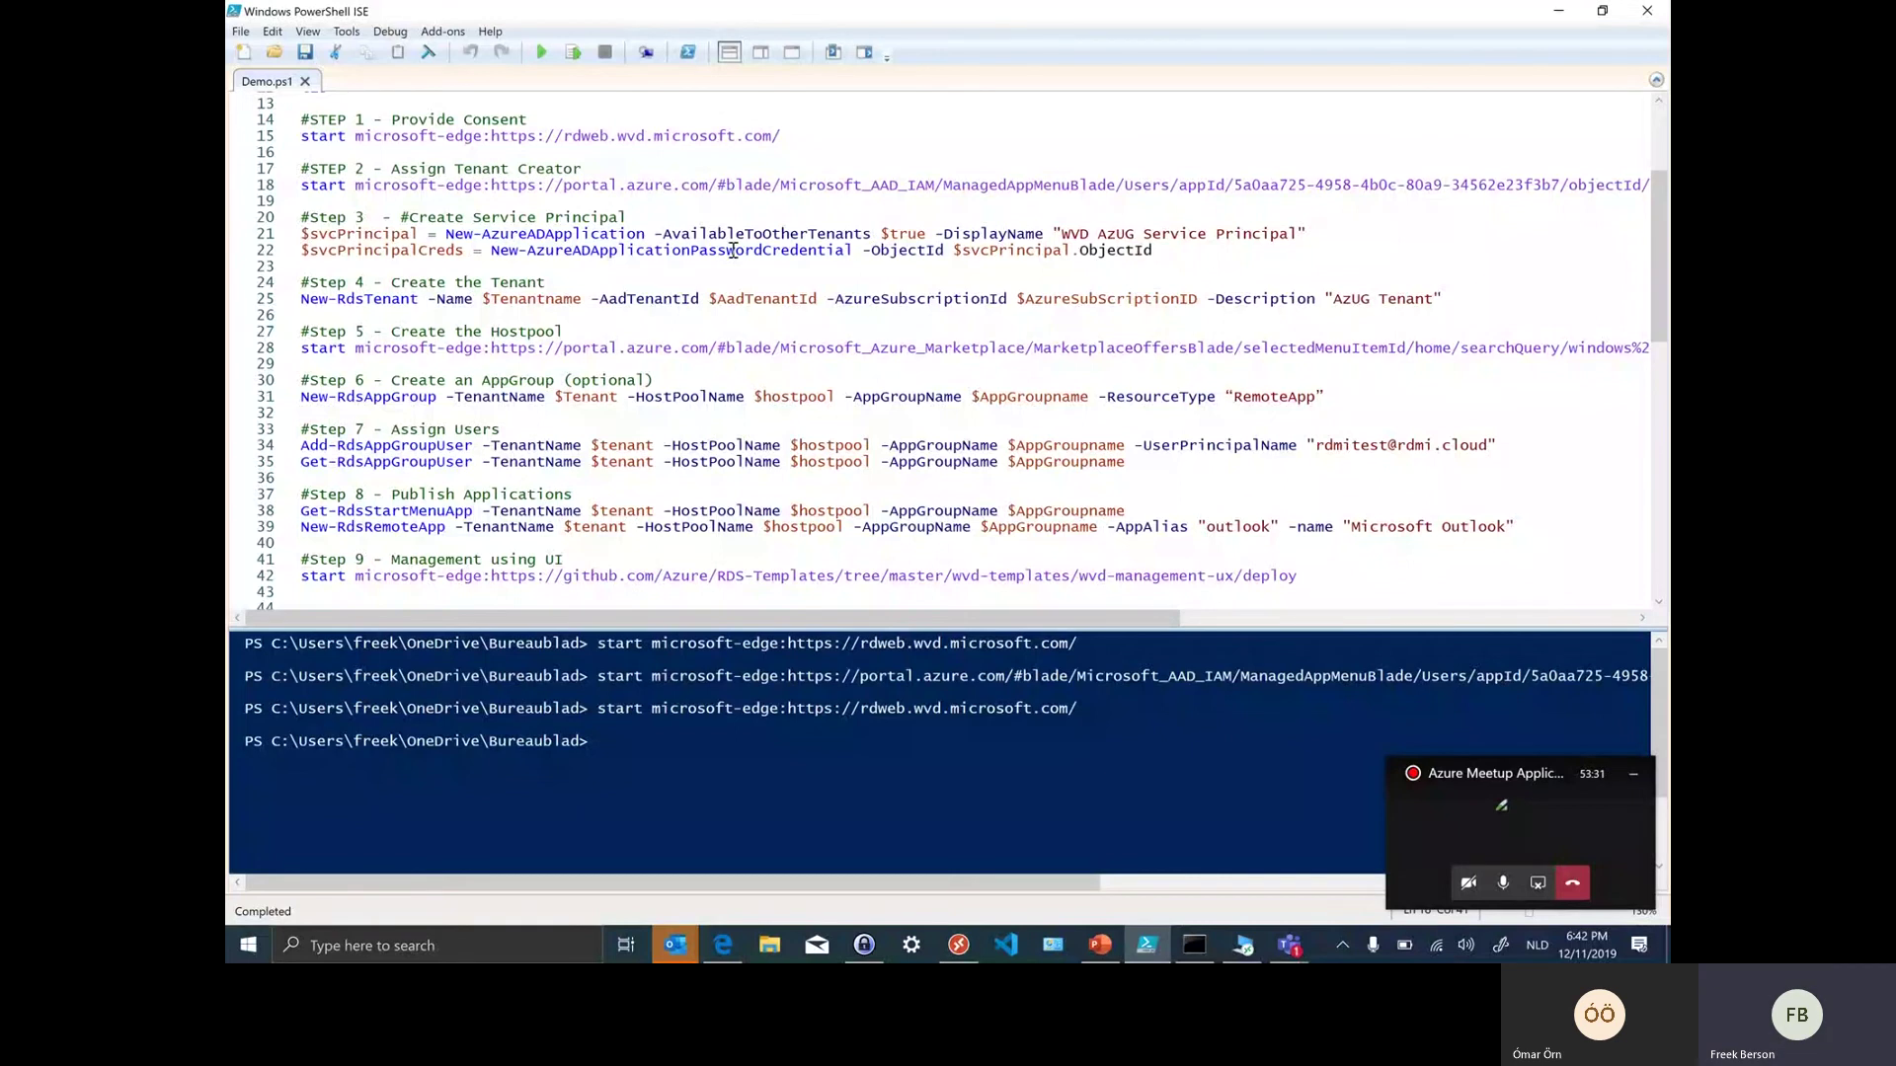
Switch to the Azure portal in Edge and examine the Basics settings for provisioning a Windows Virtual Desktop host pool
click(723, 945)
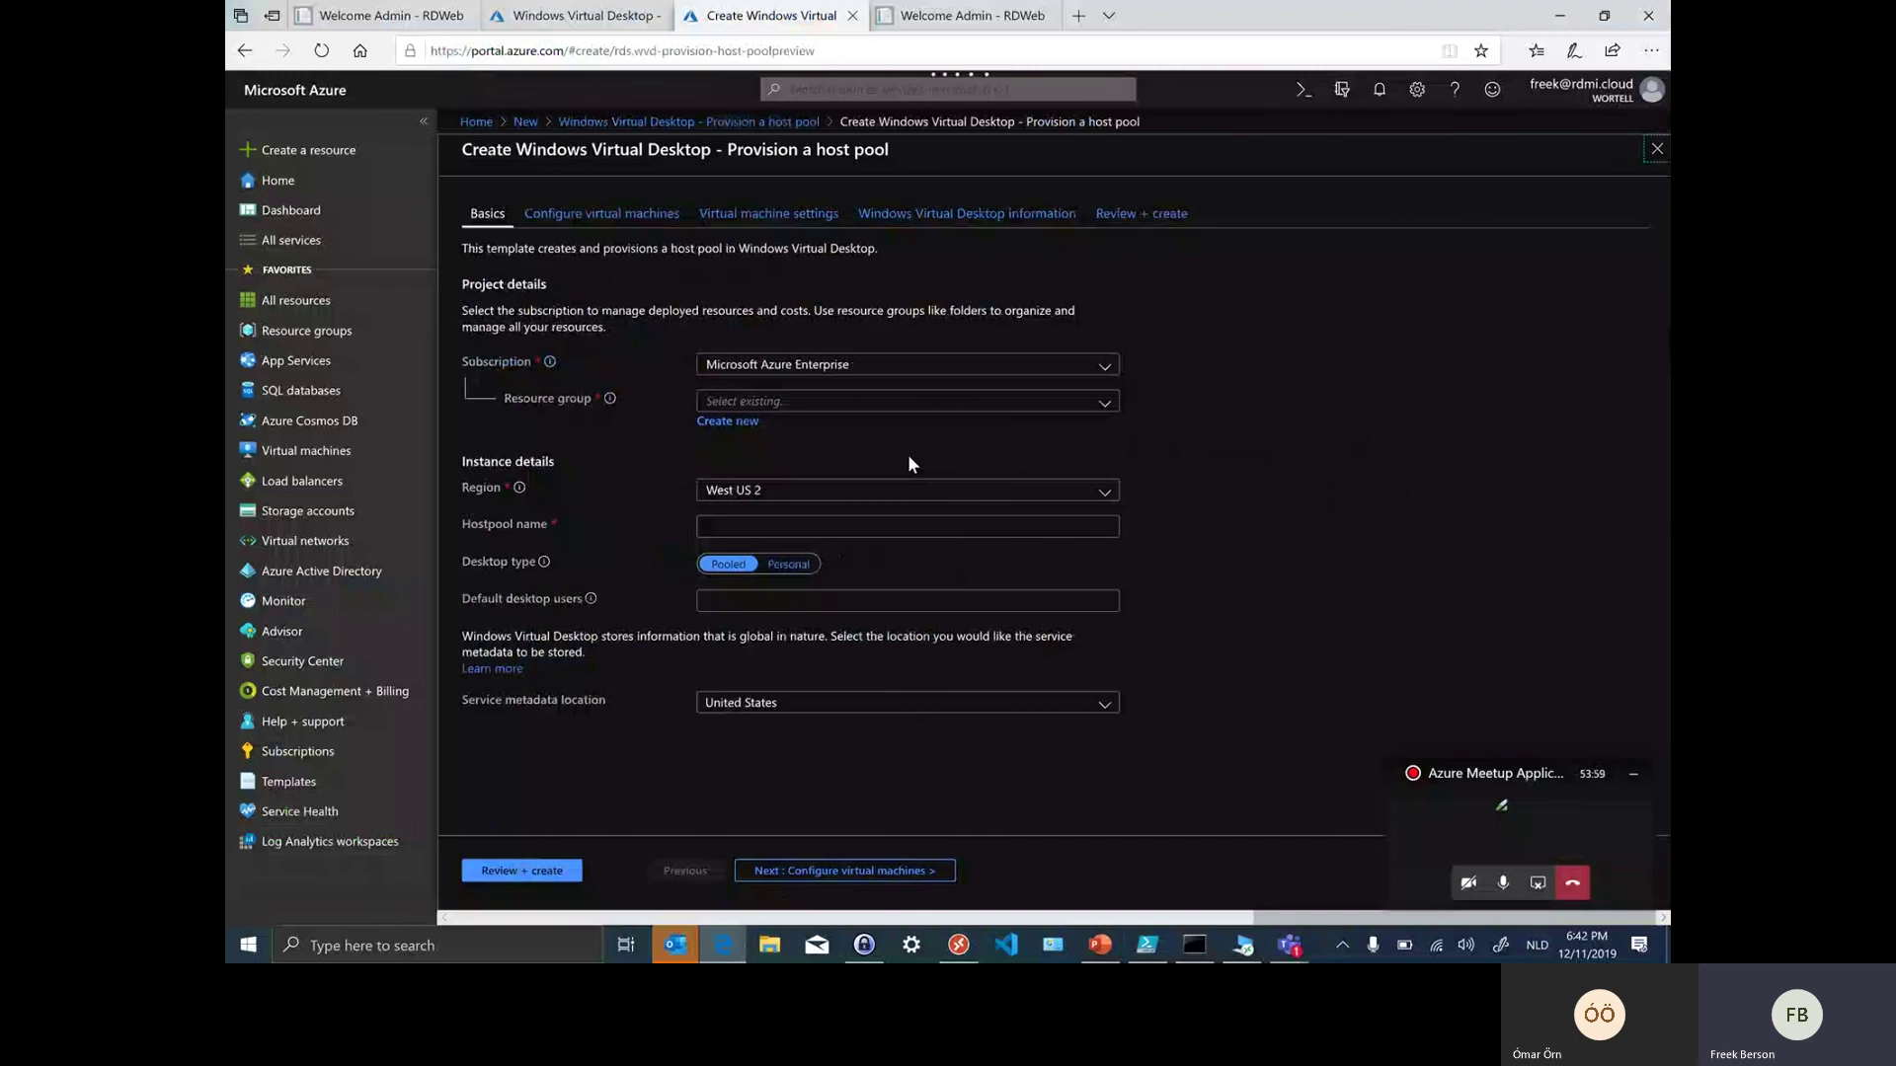
key(super+plus)
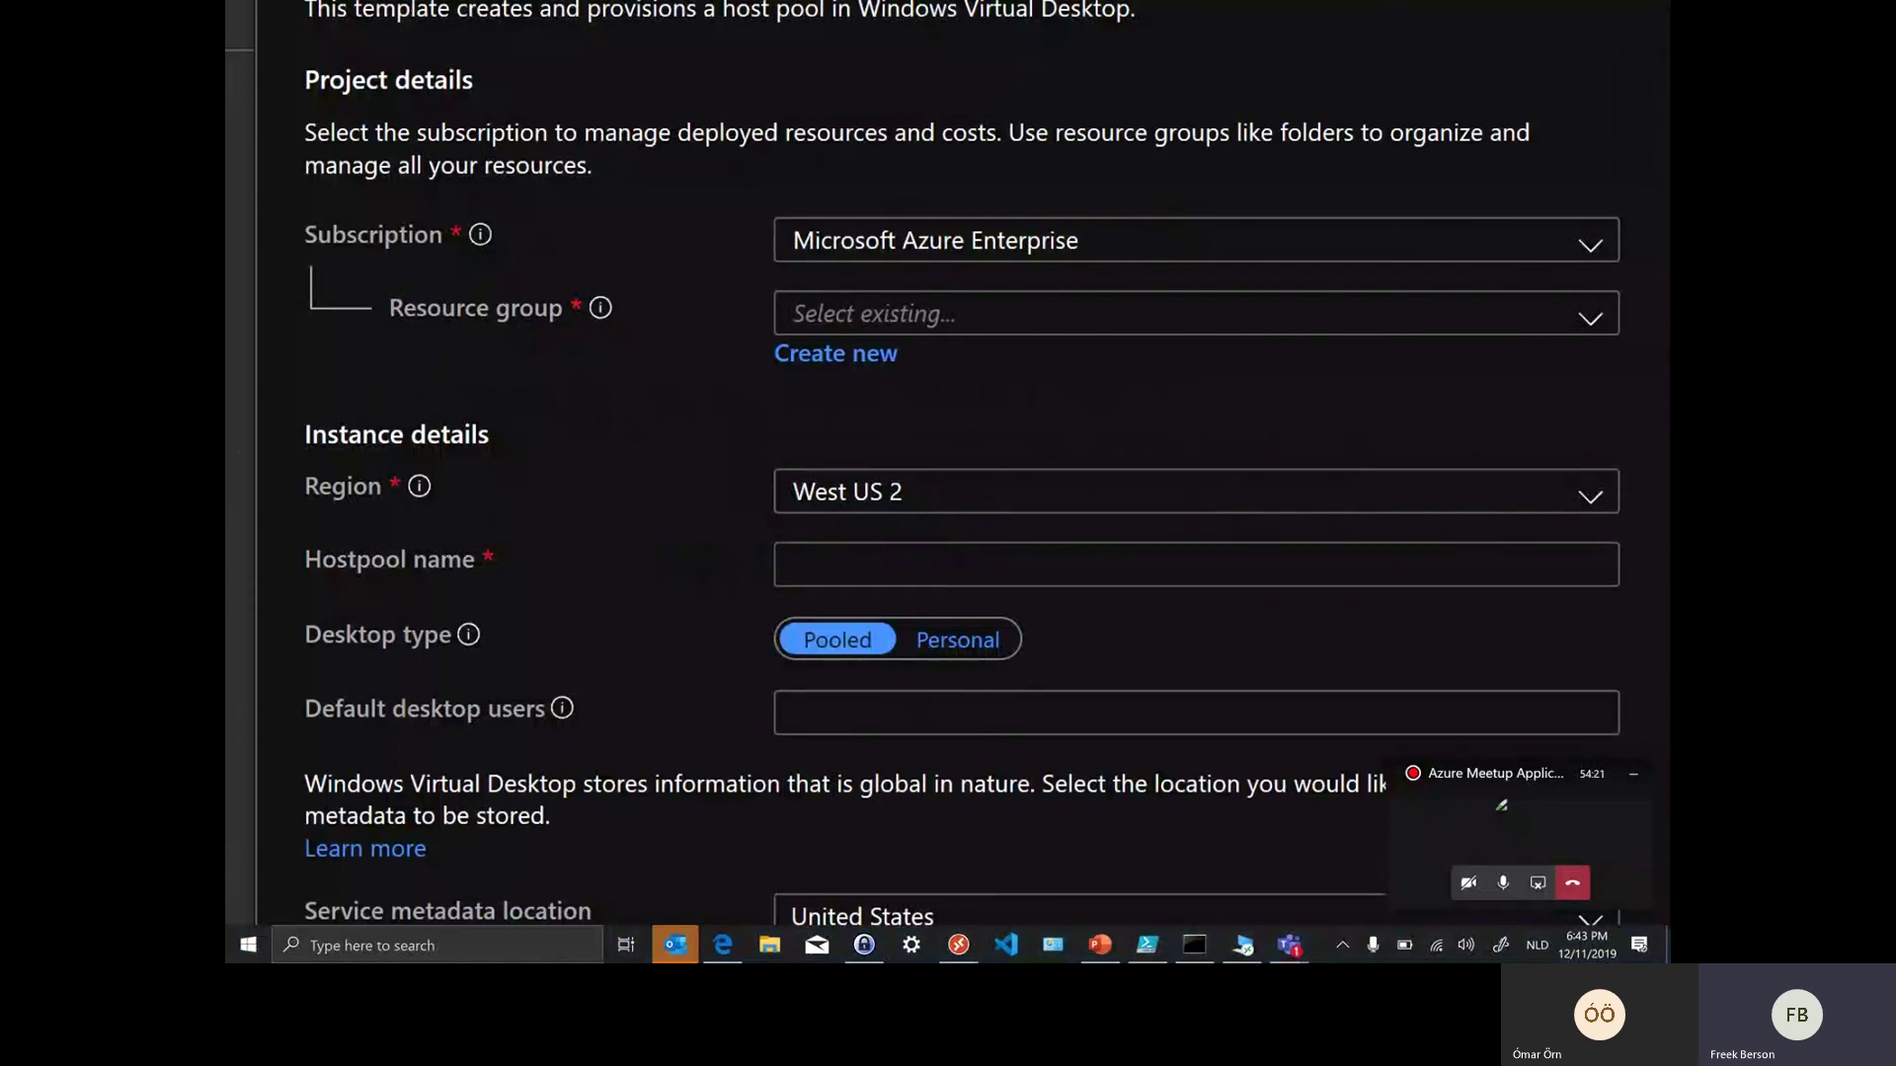
scroll(930, 464, down, 1)
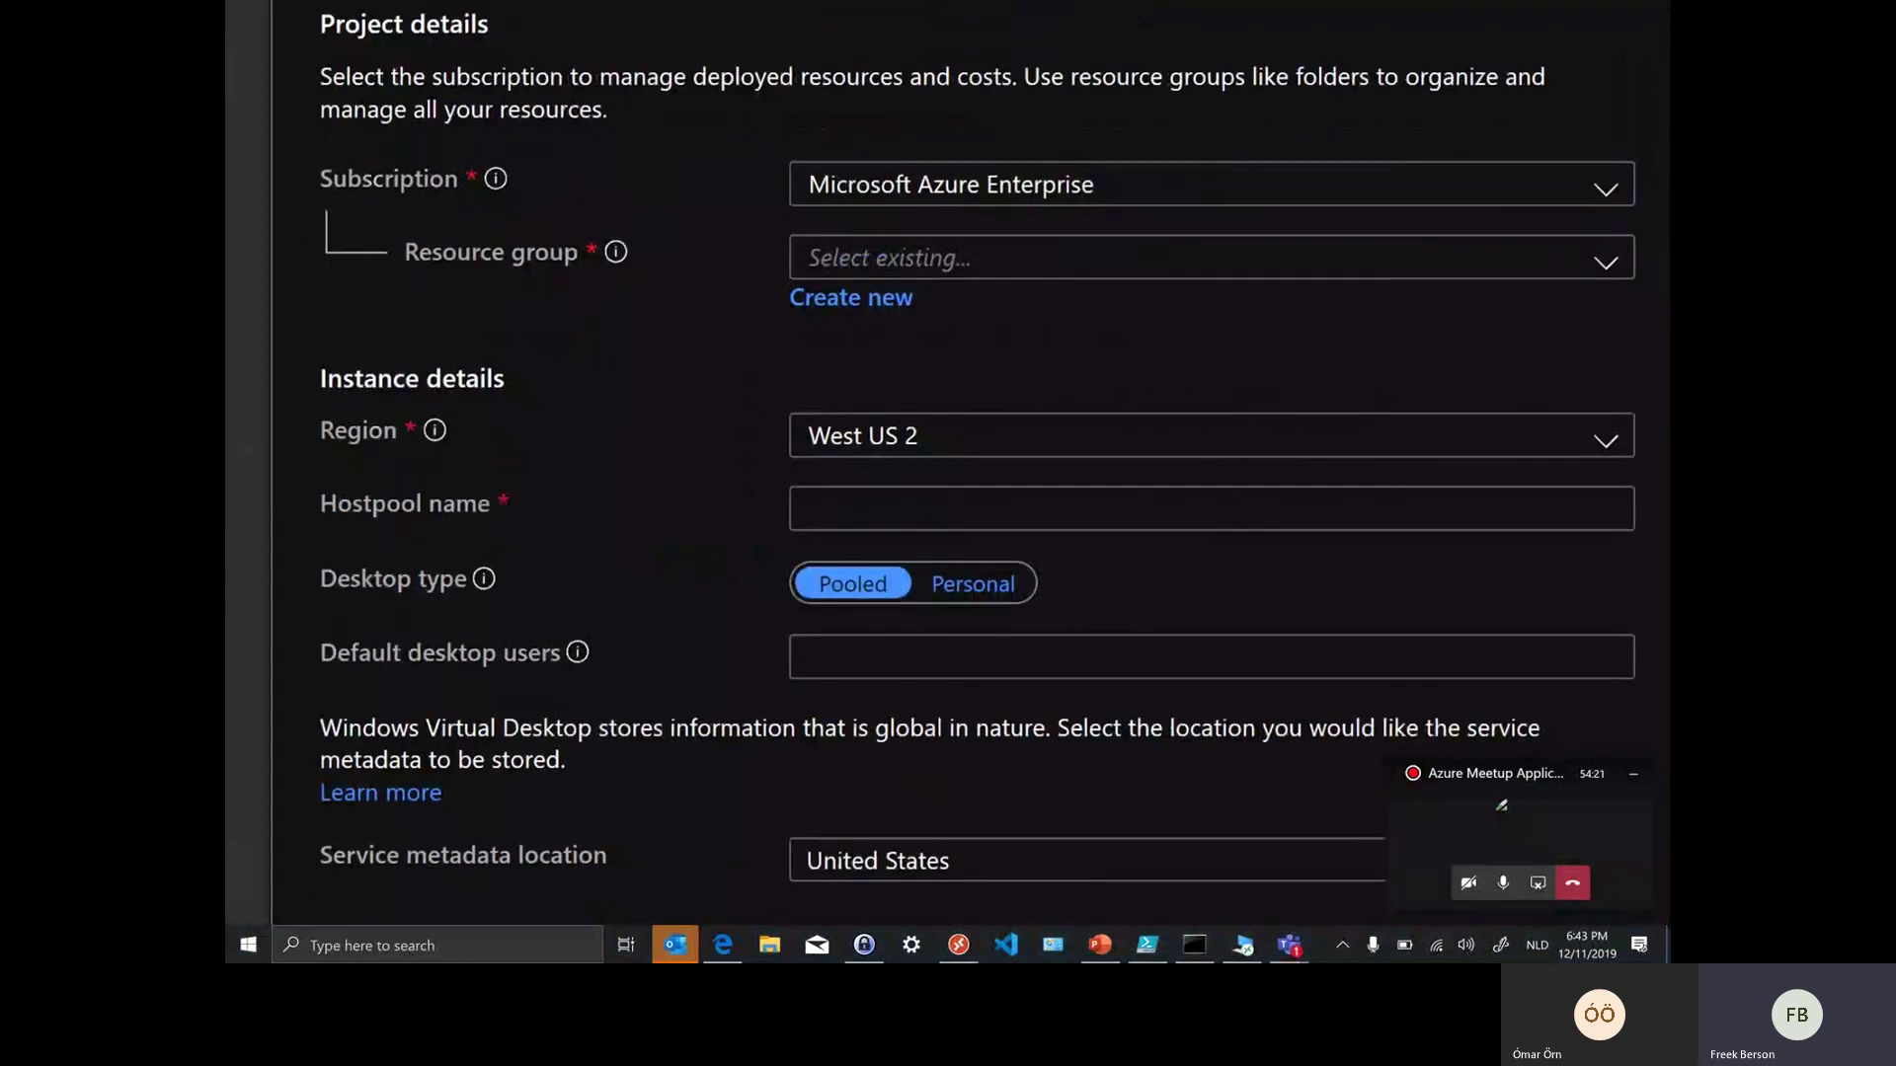
scroll(945, 464, down, 1)
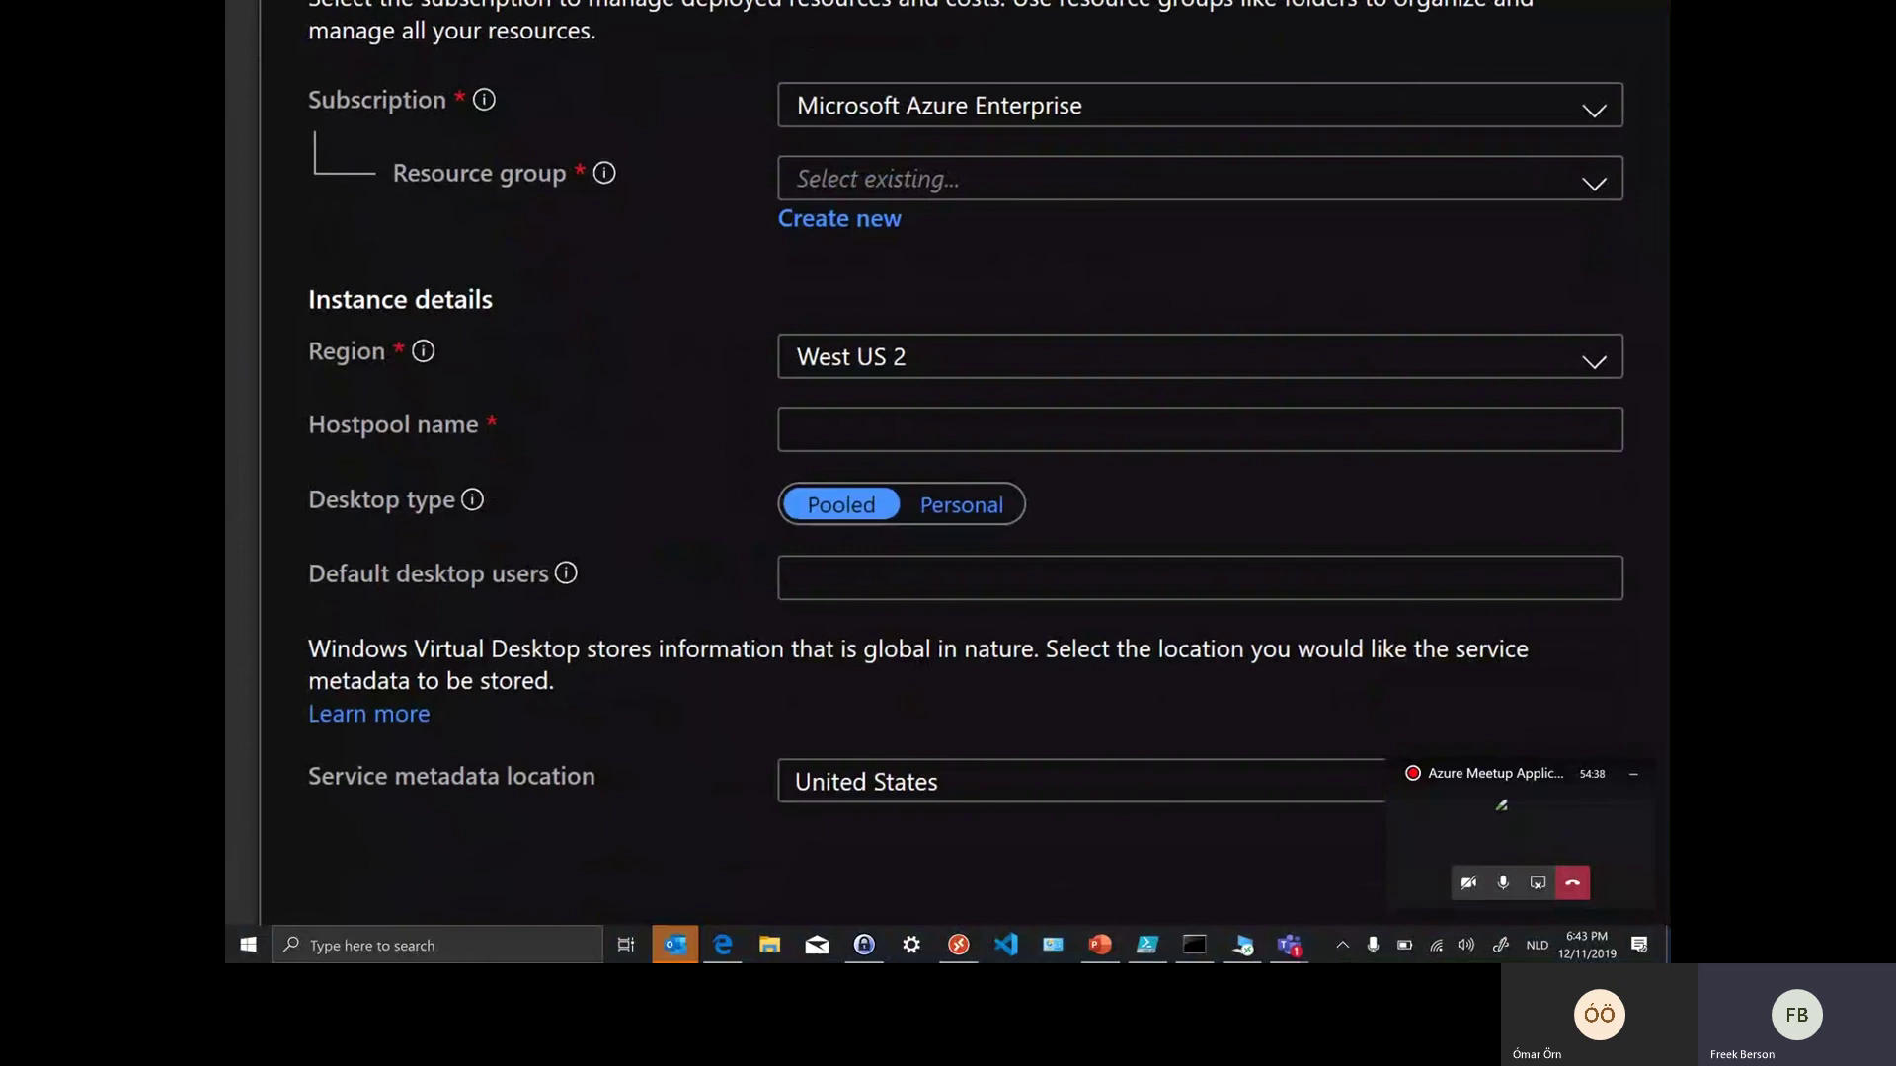
key(Escape)
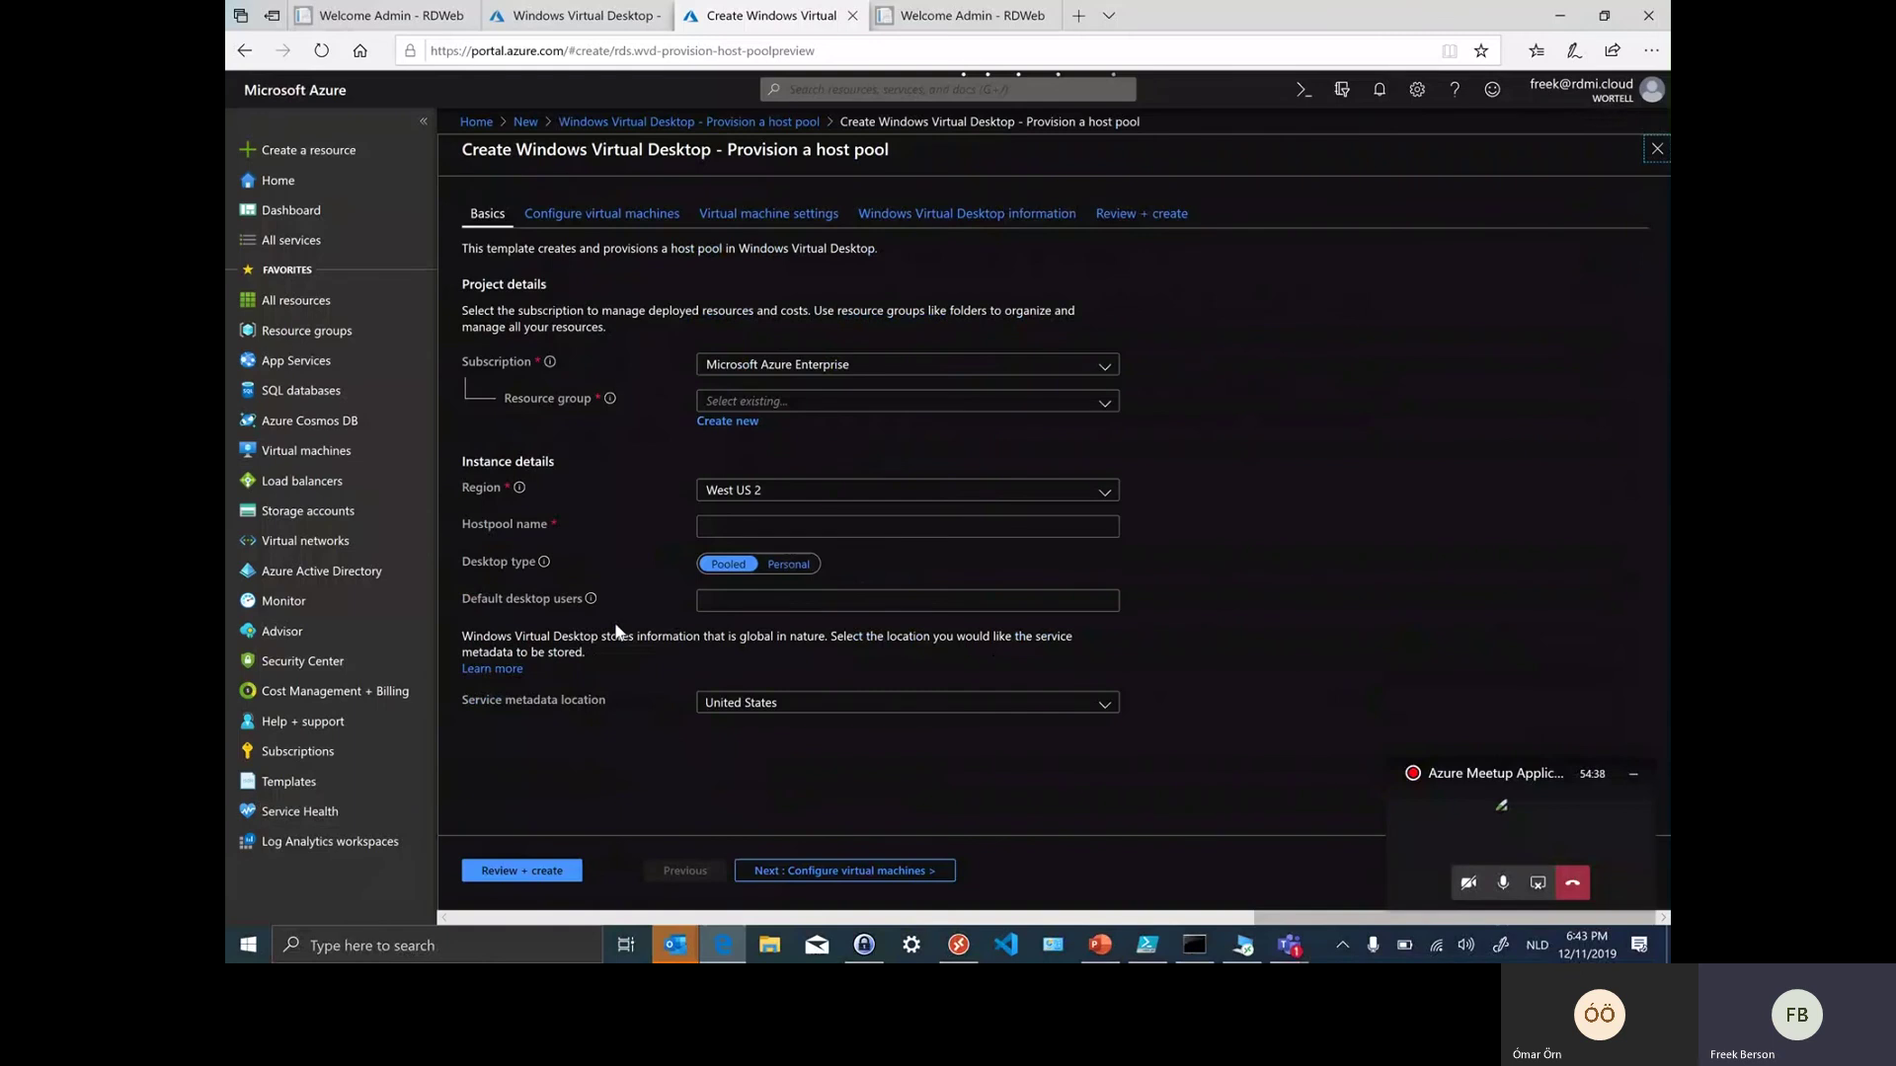
Examine the host pool's virtual machine configuration and service metadata location, including the usage profile, total users and machine size options
click(597, 215)
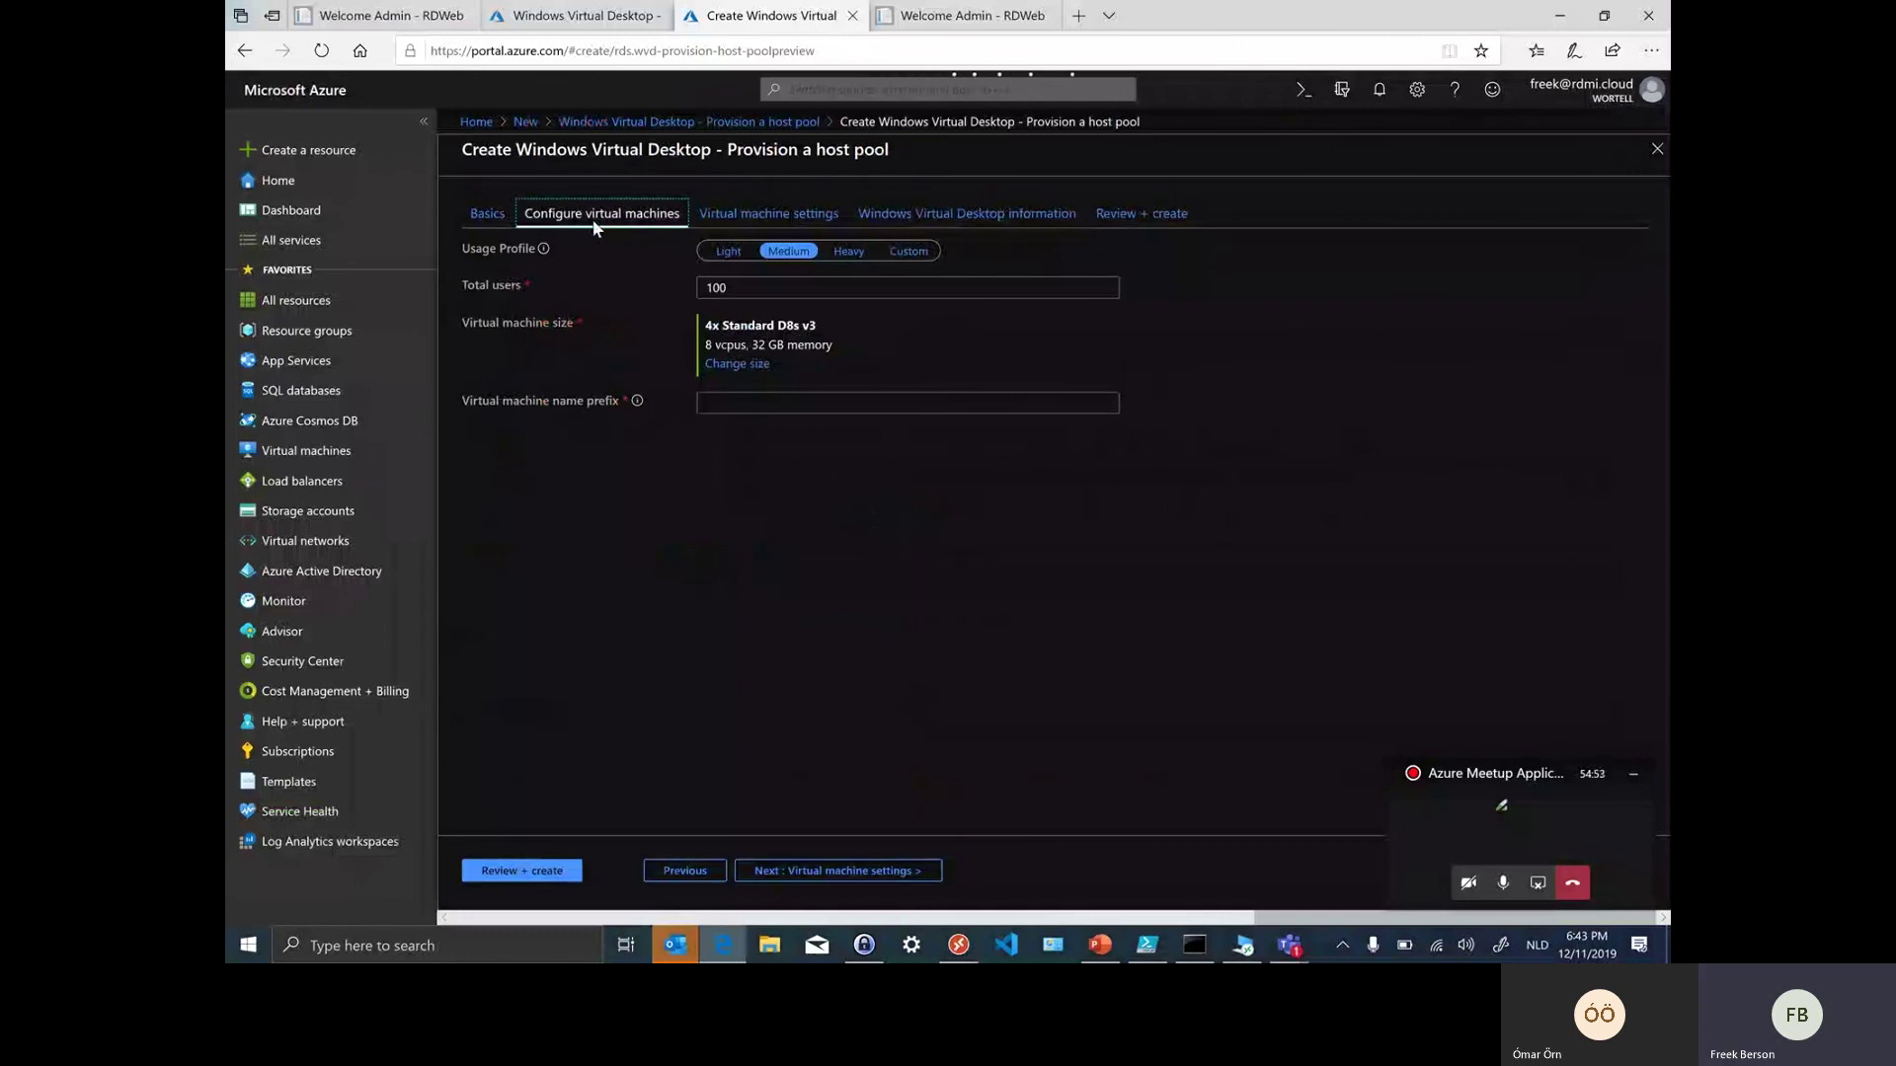
click(503, 223)
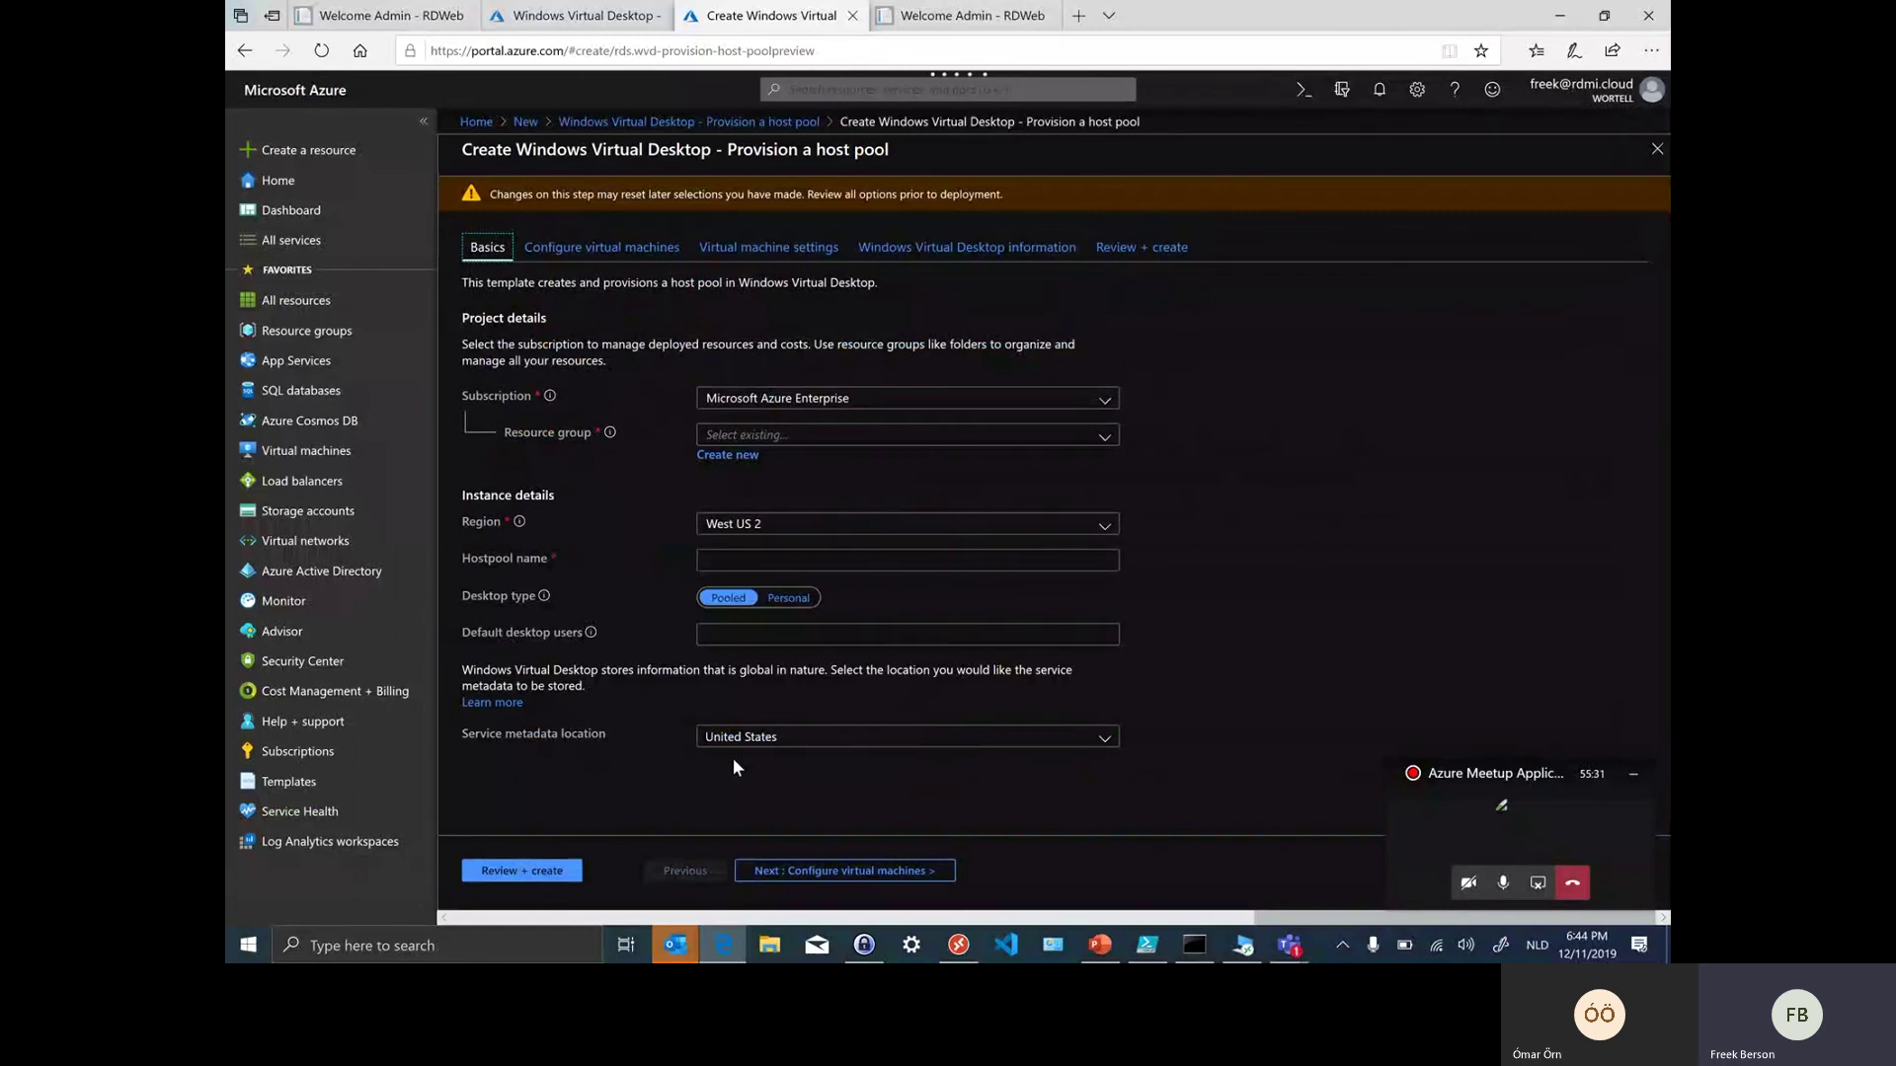
click(599, 249)
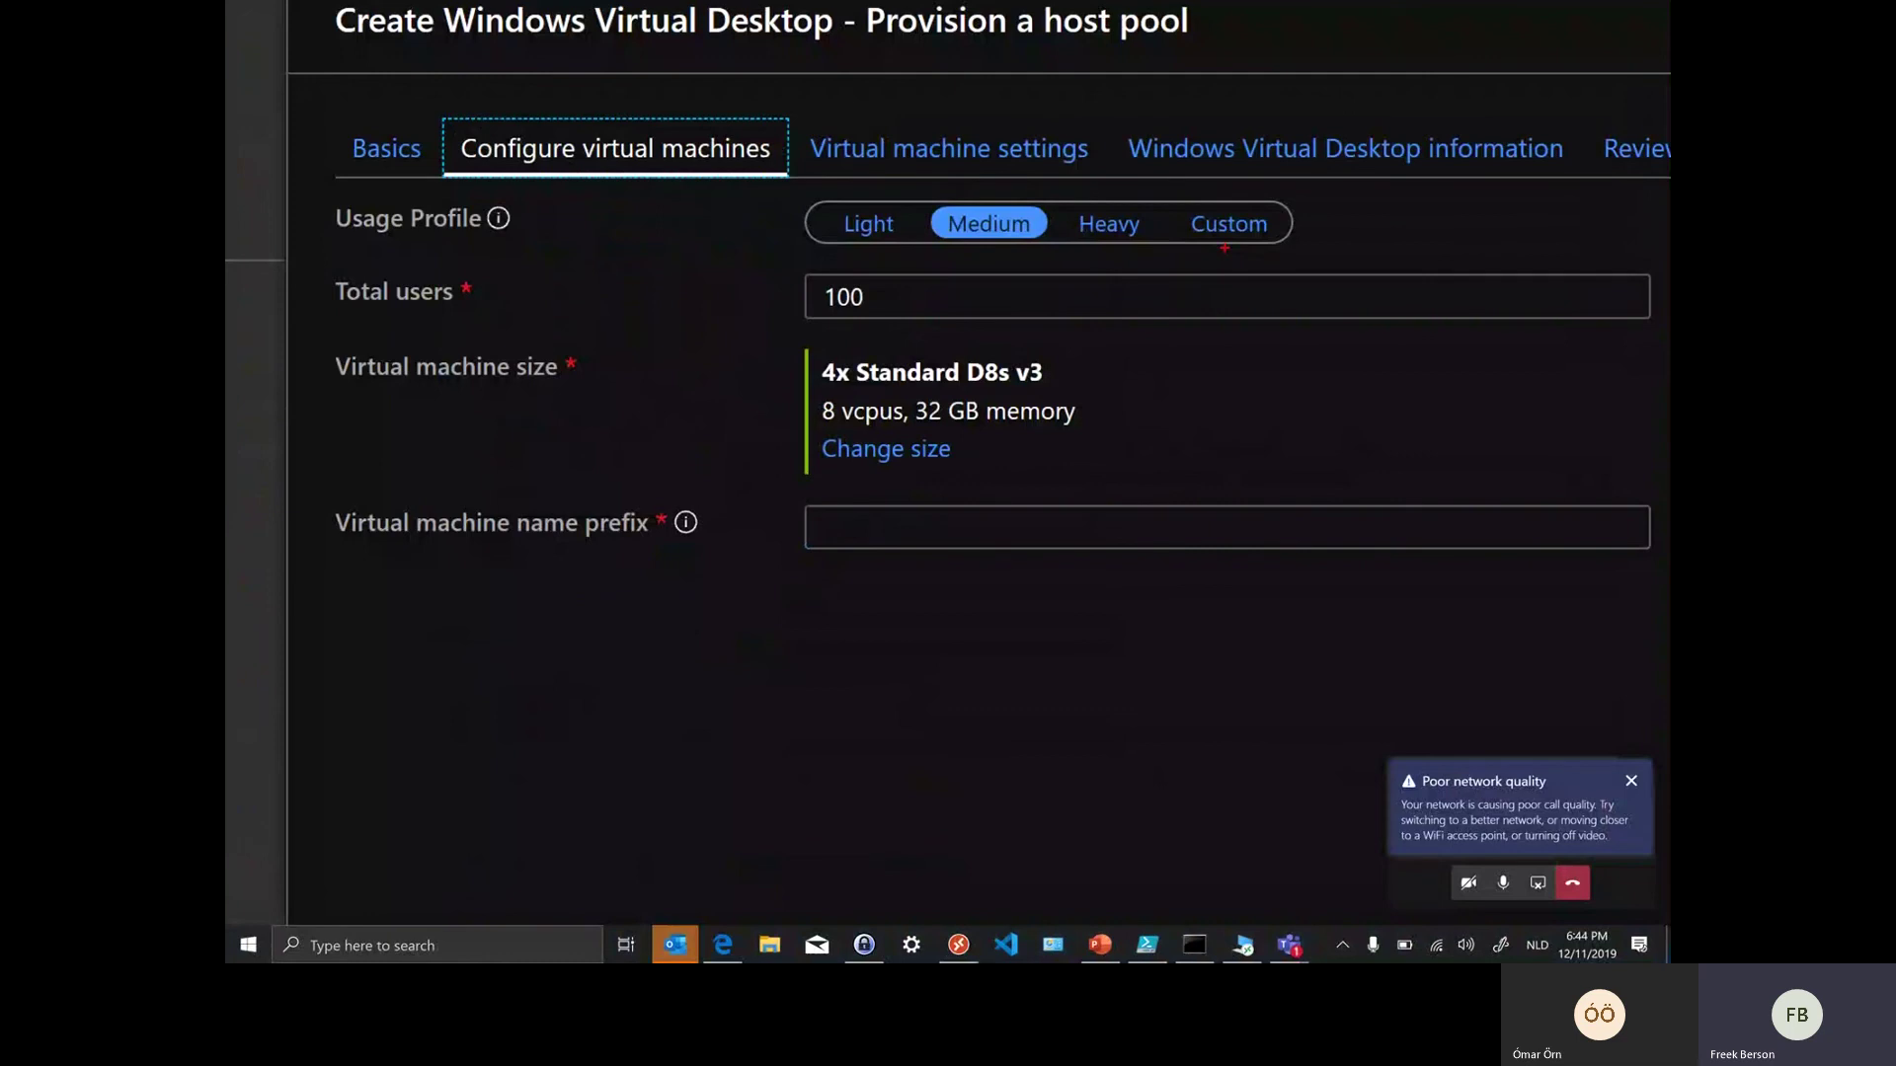
click(1228, 225)
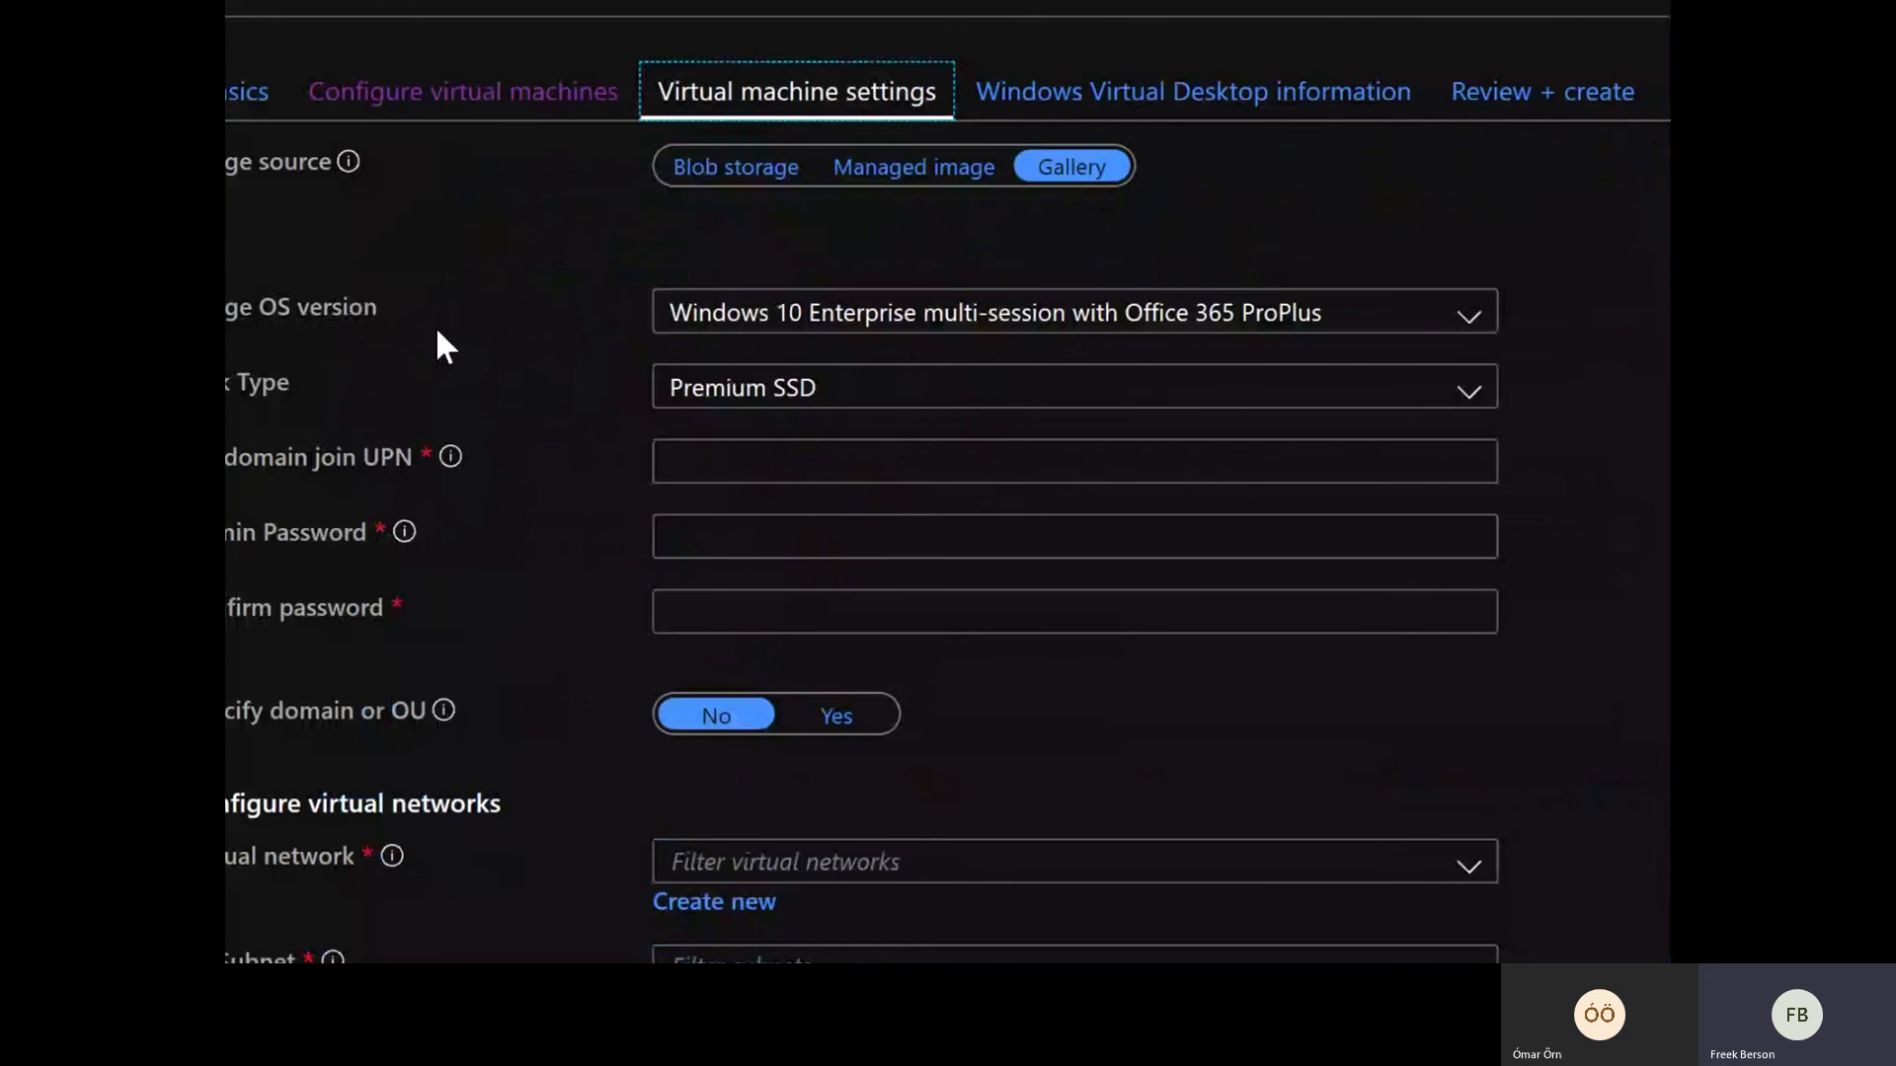
Compare the Managed image and Blob storage image sources, and set the image source back to Gallery
click(1234, 312)
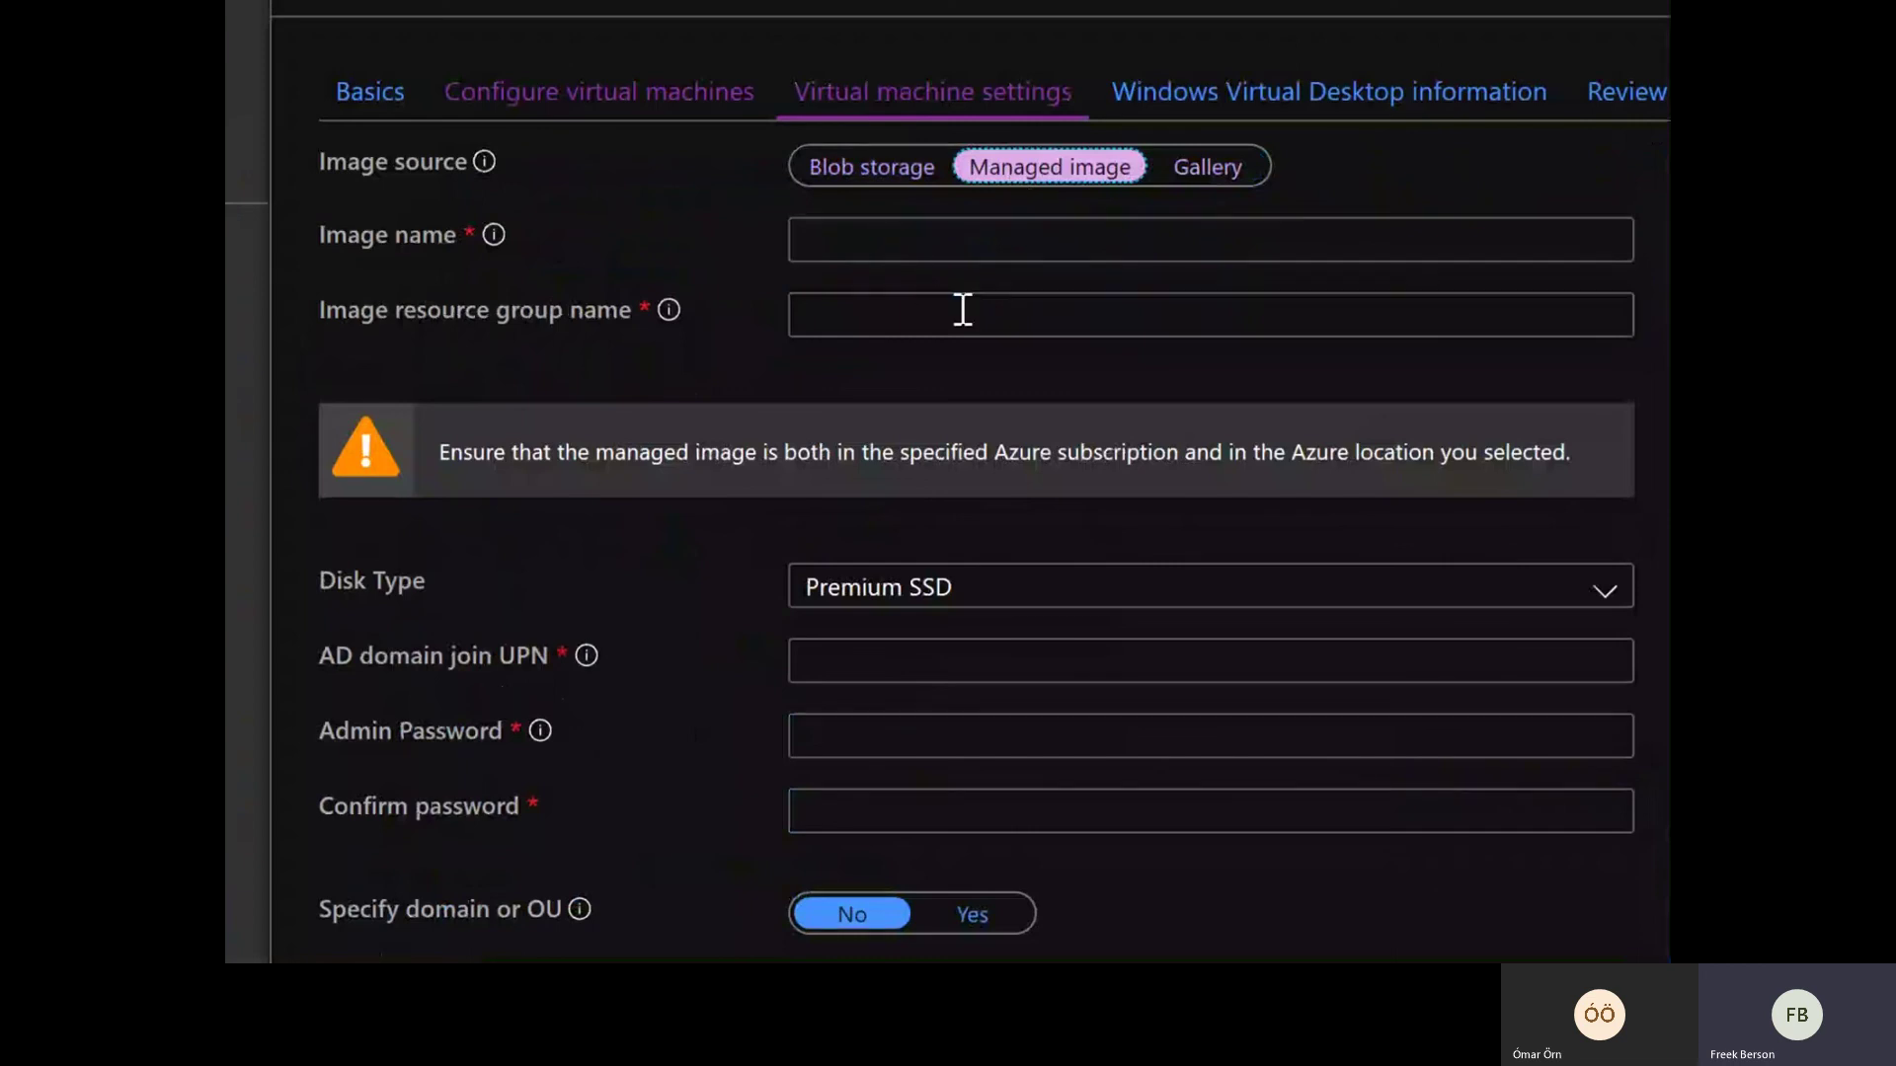
click(857, 174)
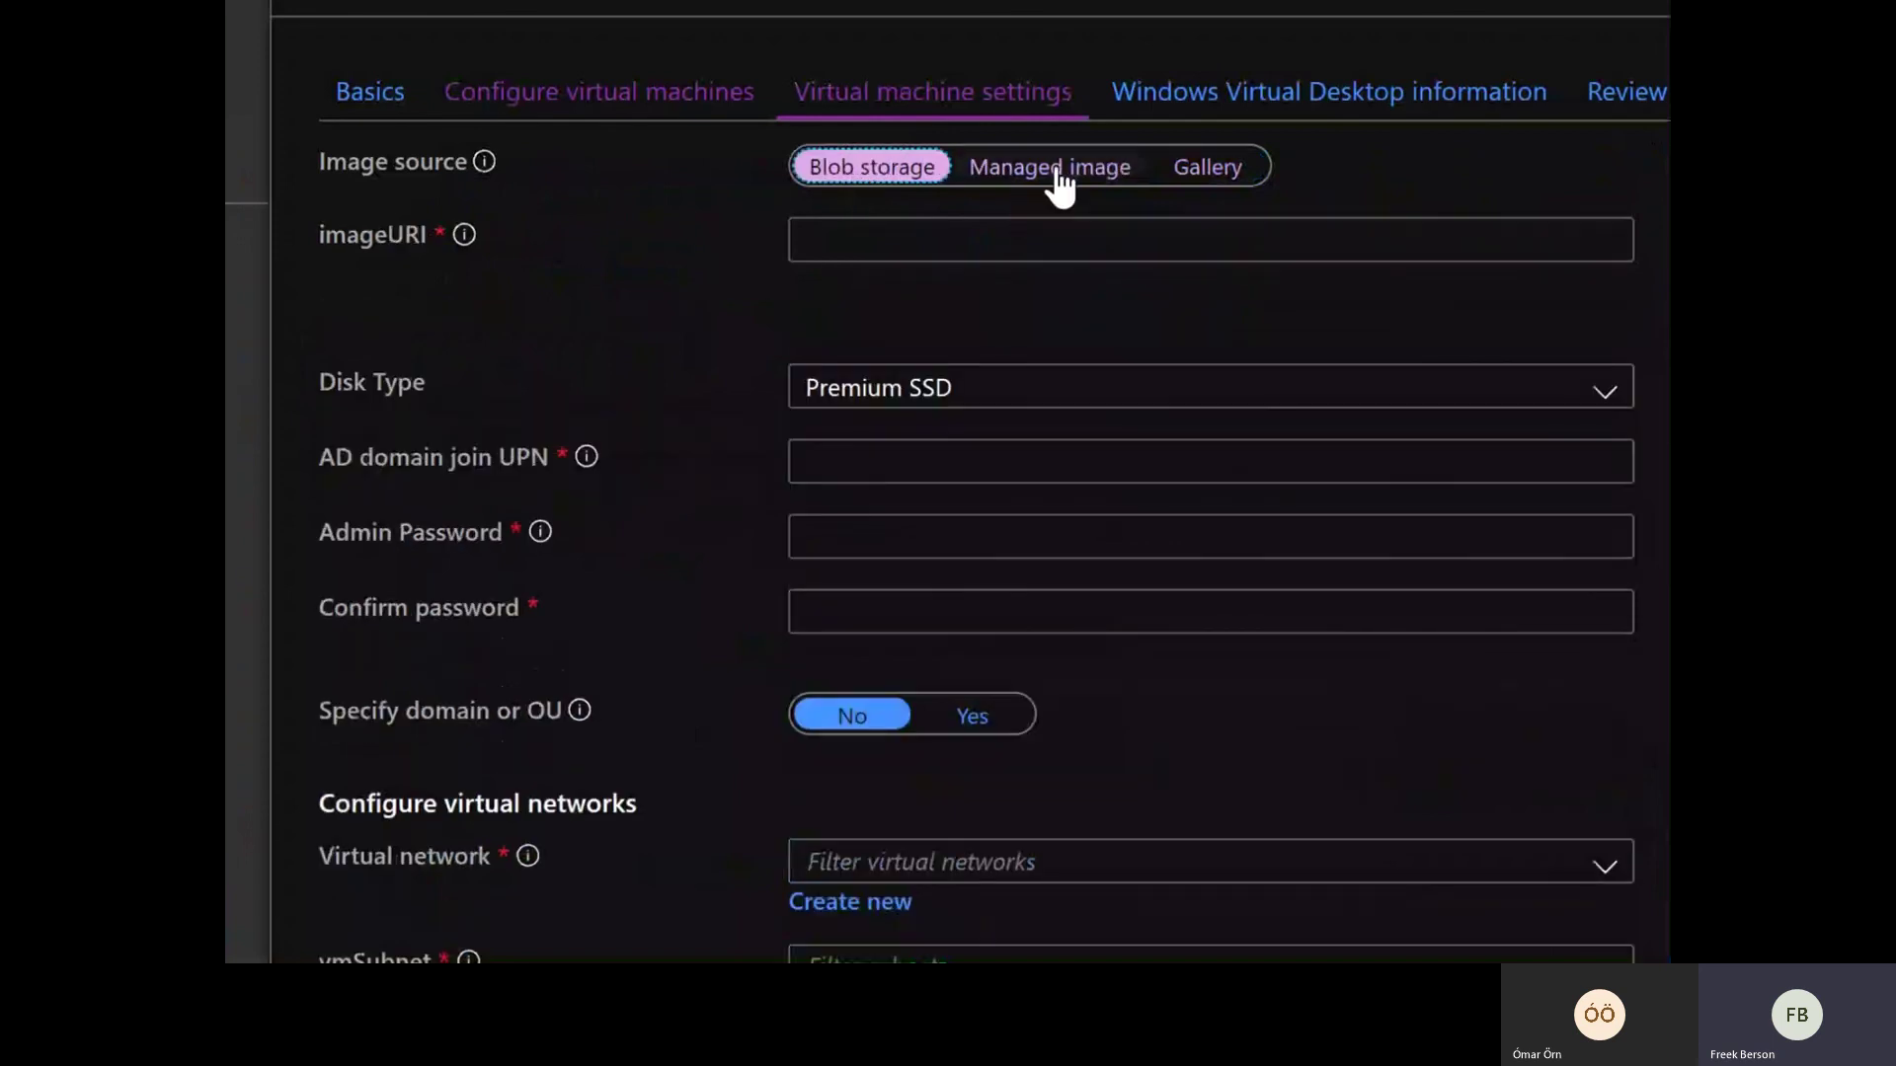
click(1210, 170)
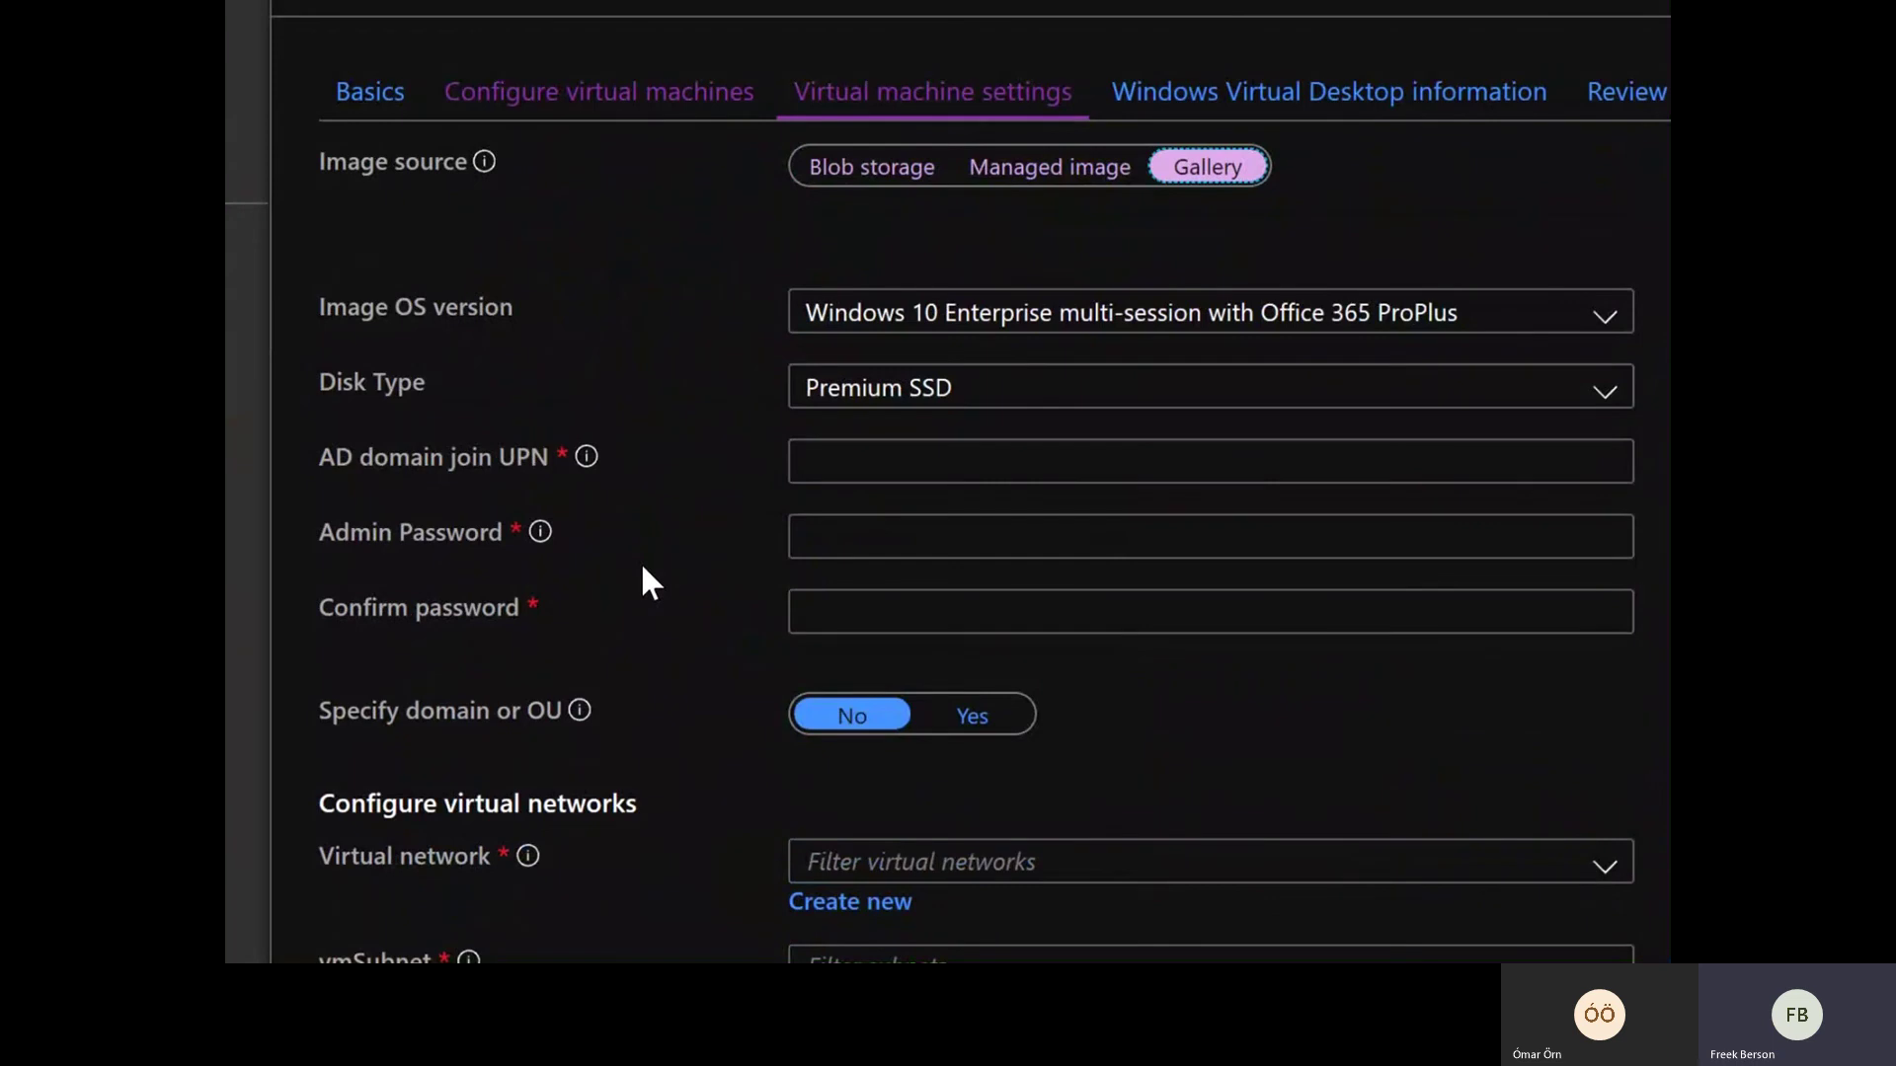
Set Specify domain or OU to Yes and proceed to the Windows Virtual Desktop information settings
click(939, 718)
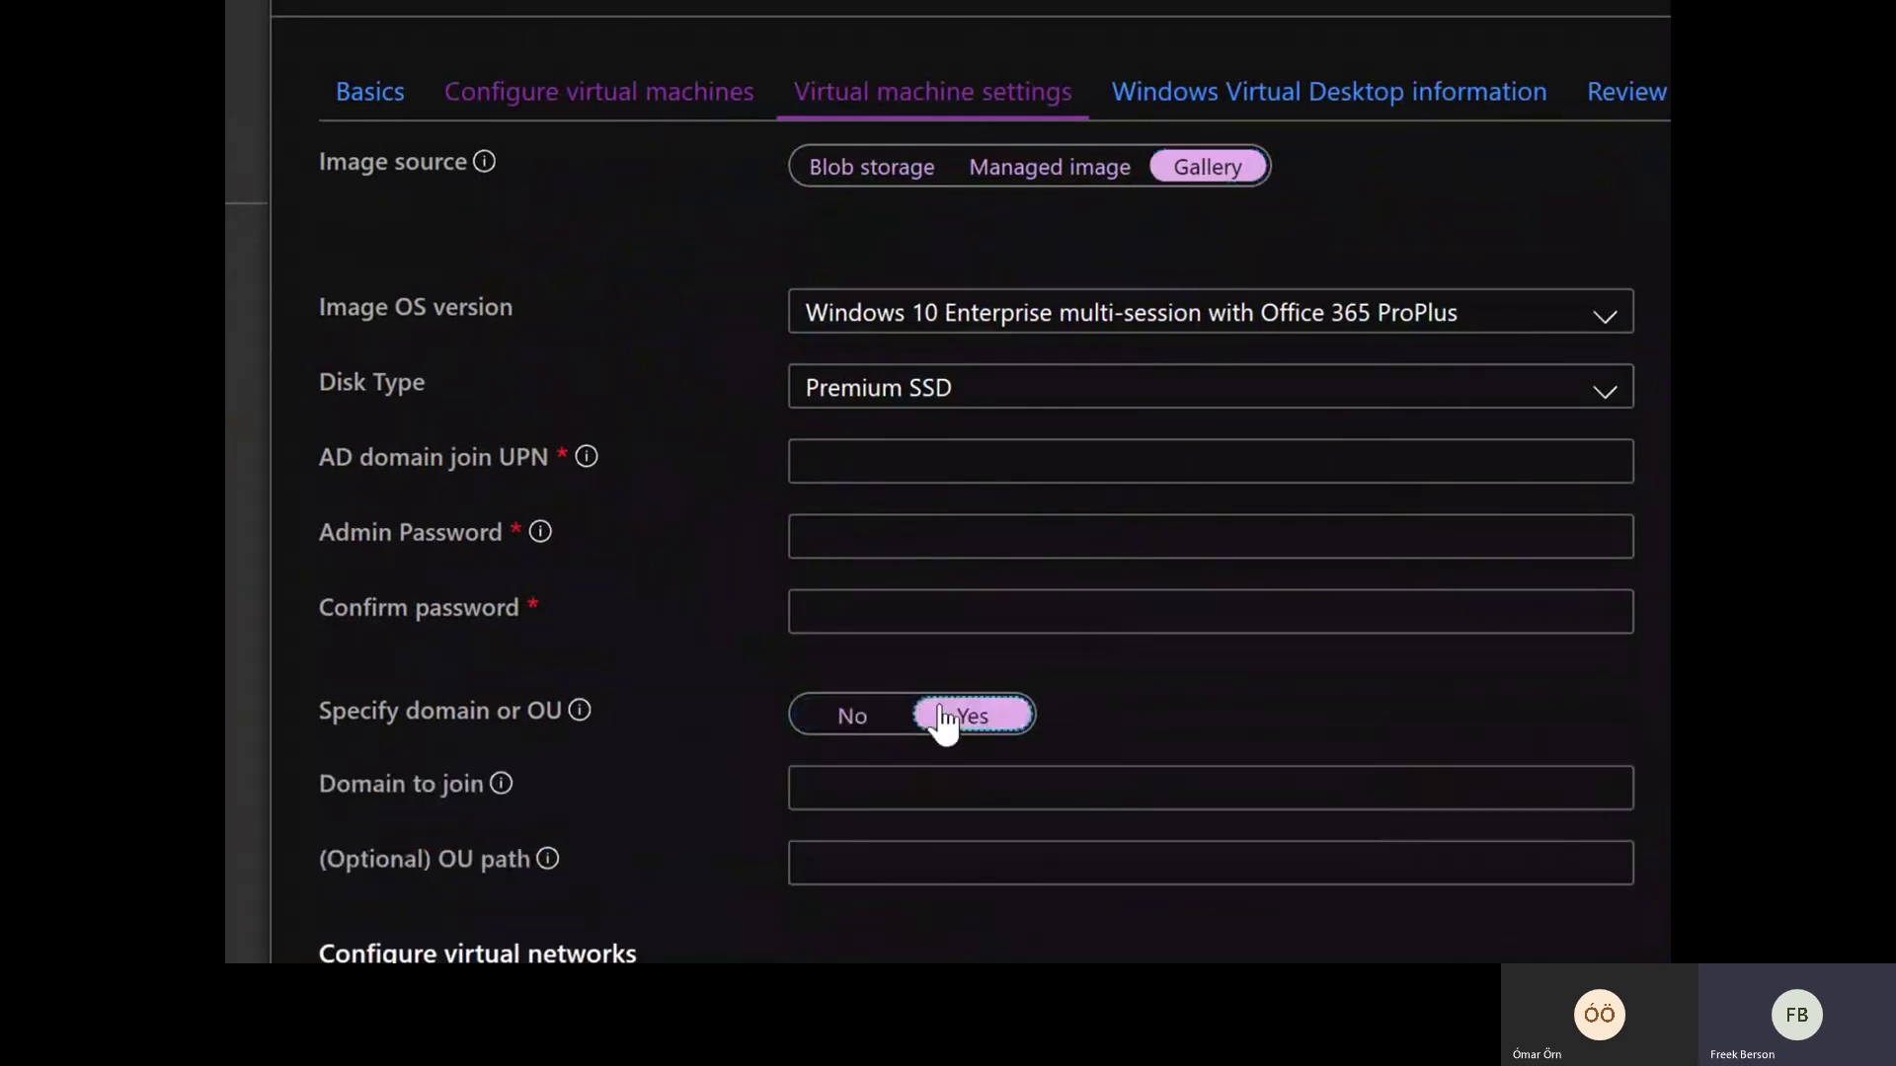
scroll(405, 767, left, 1)
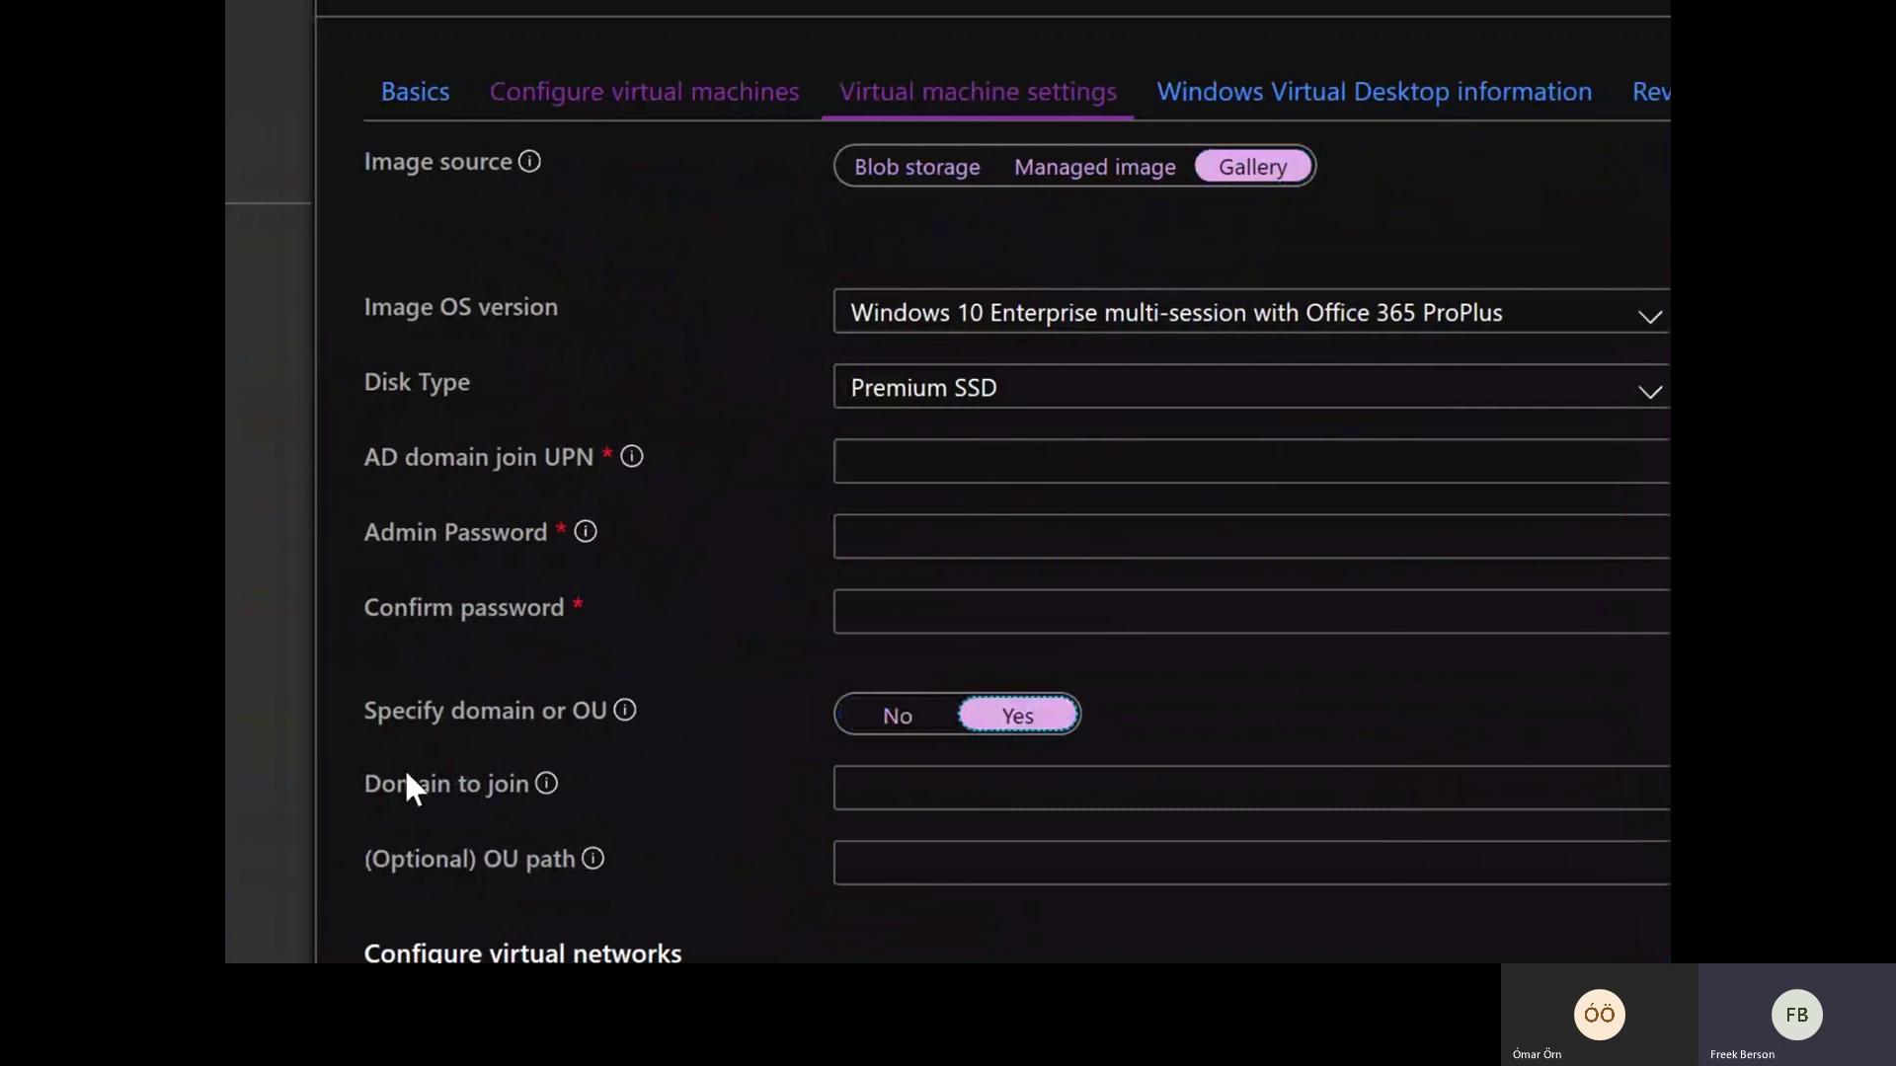
scroll(914, 846, down, 1)
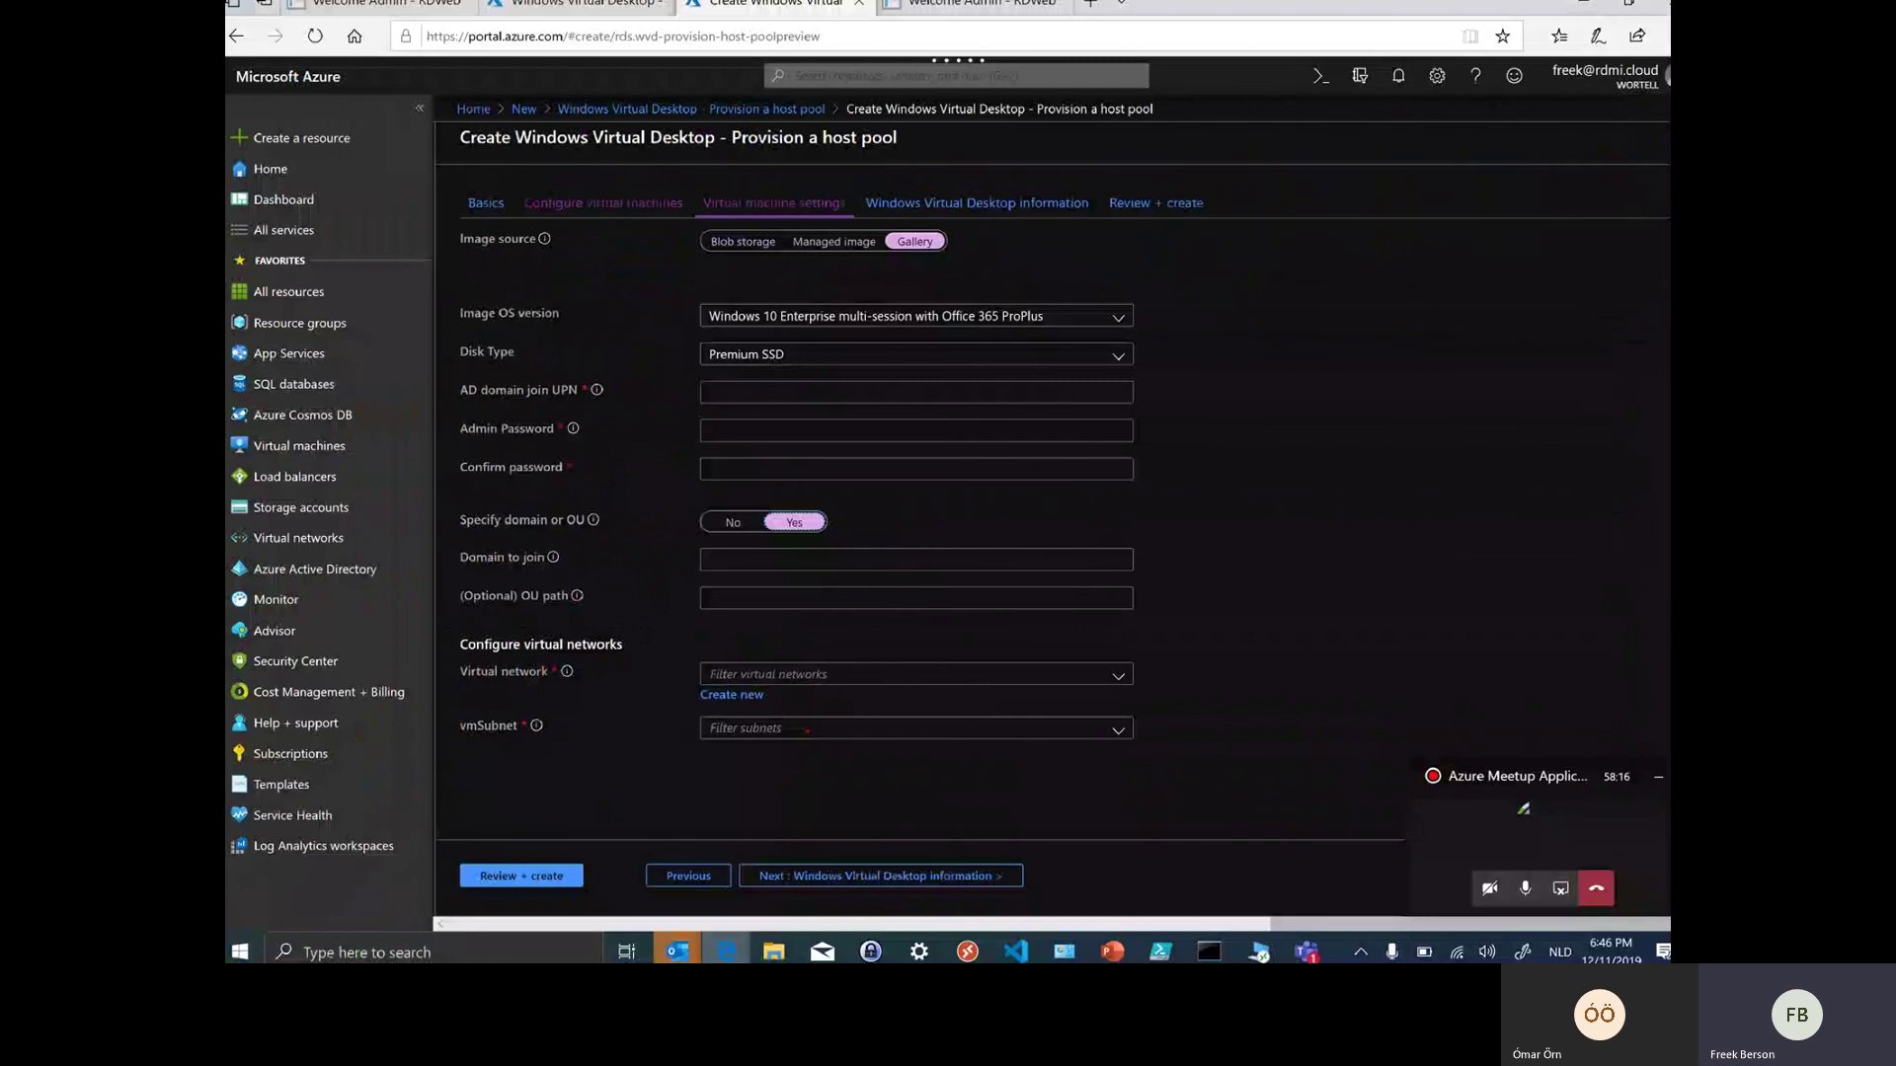
click(1007, 205)
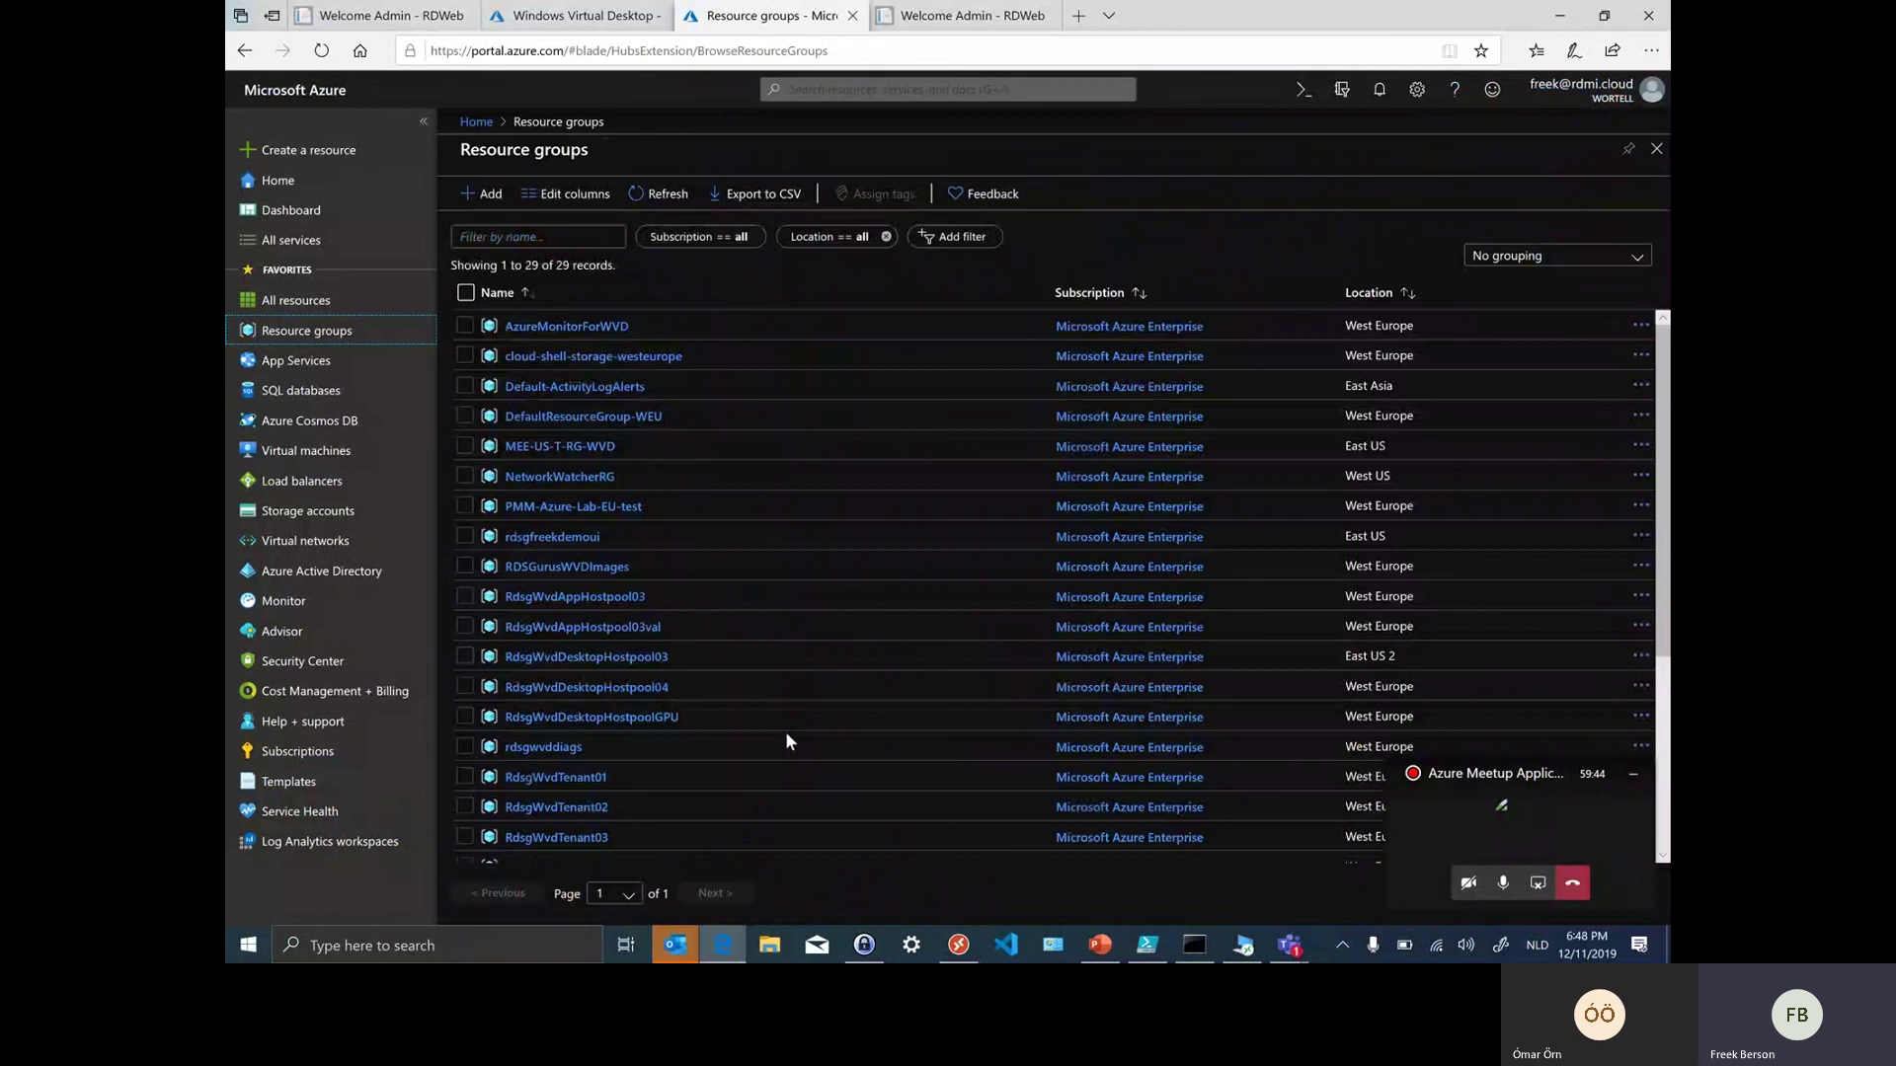
Open the RdsgWvdAppHostpool03 resource group to view its resources
click(620, 598)
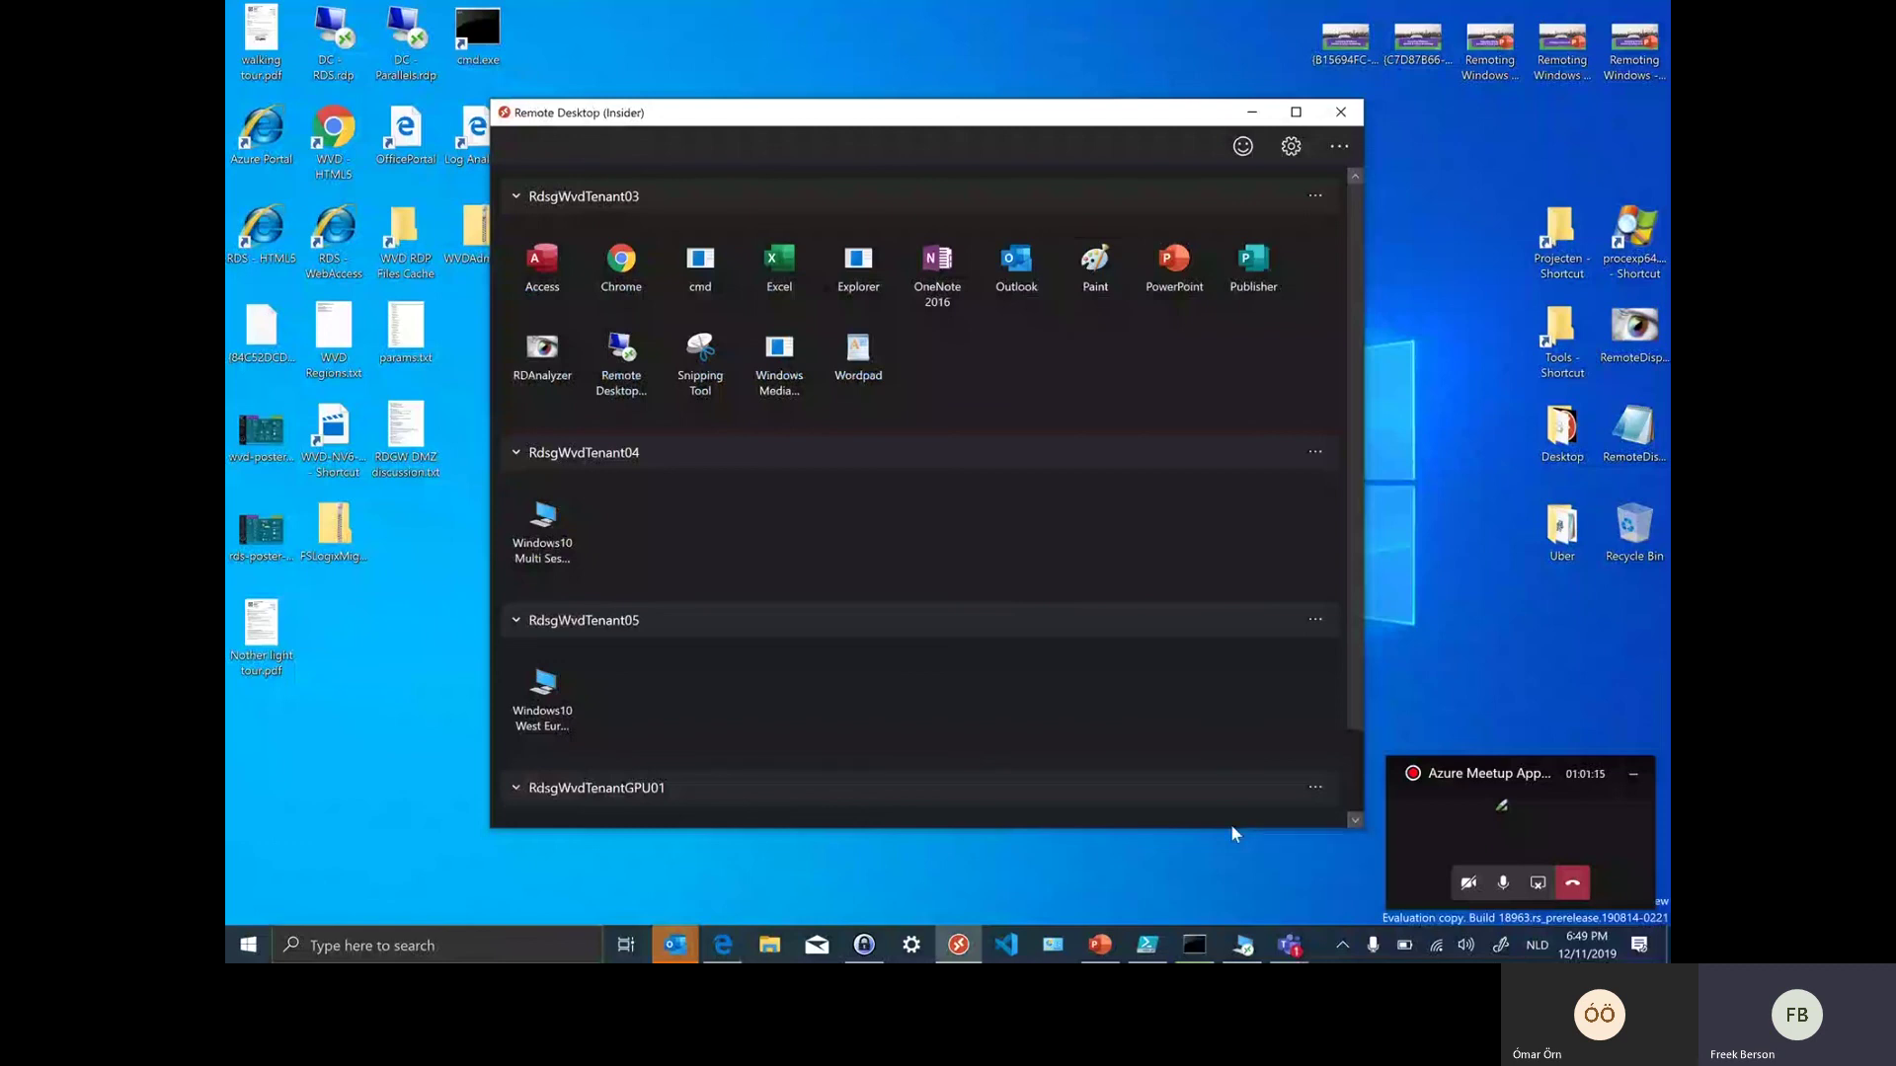
Bring up the Windows10 West Europe remote desktop session, reposition its window and look through its Start menu
click(1240, 951)
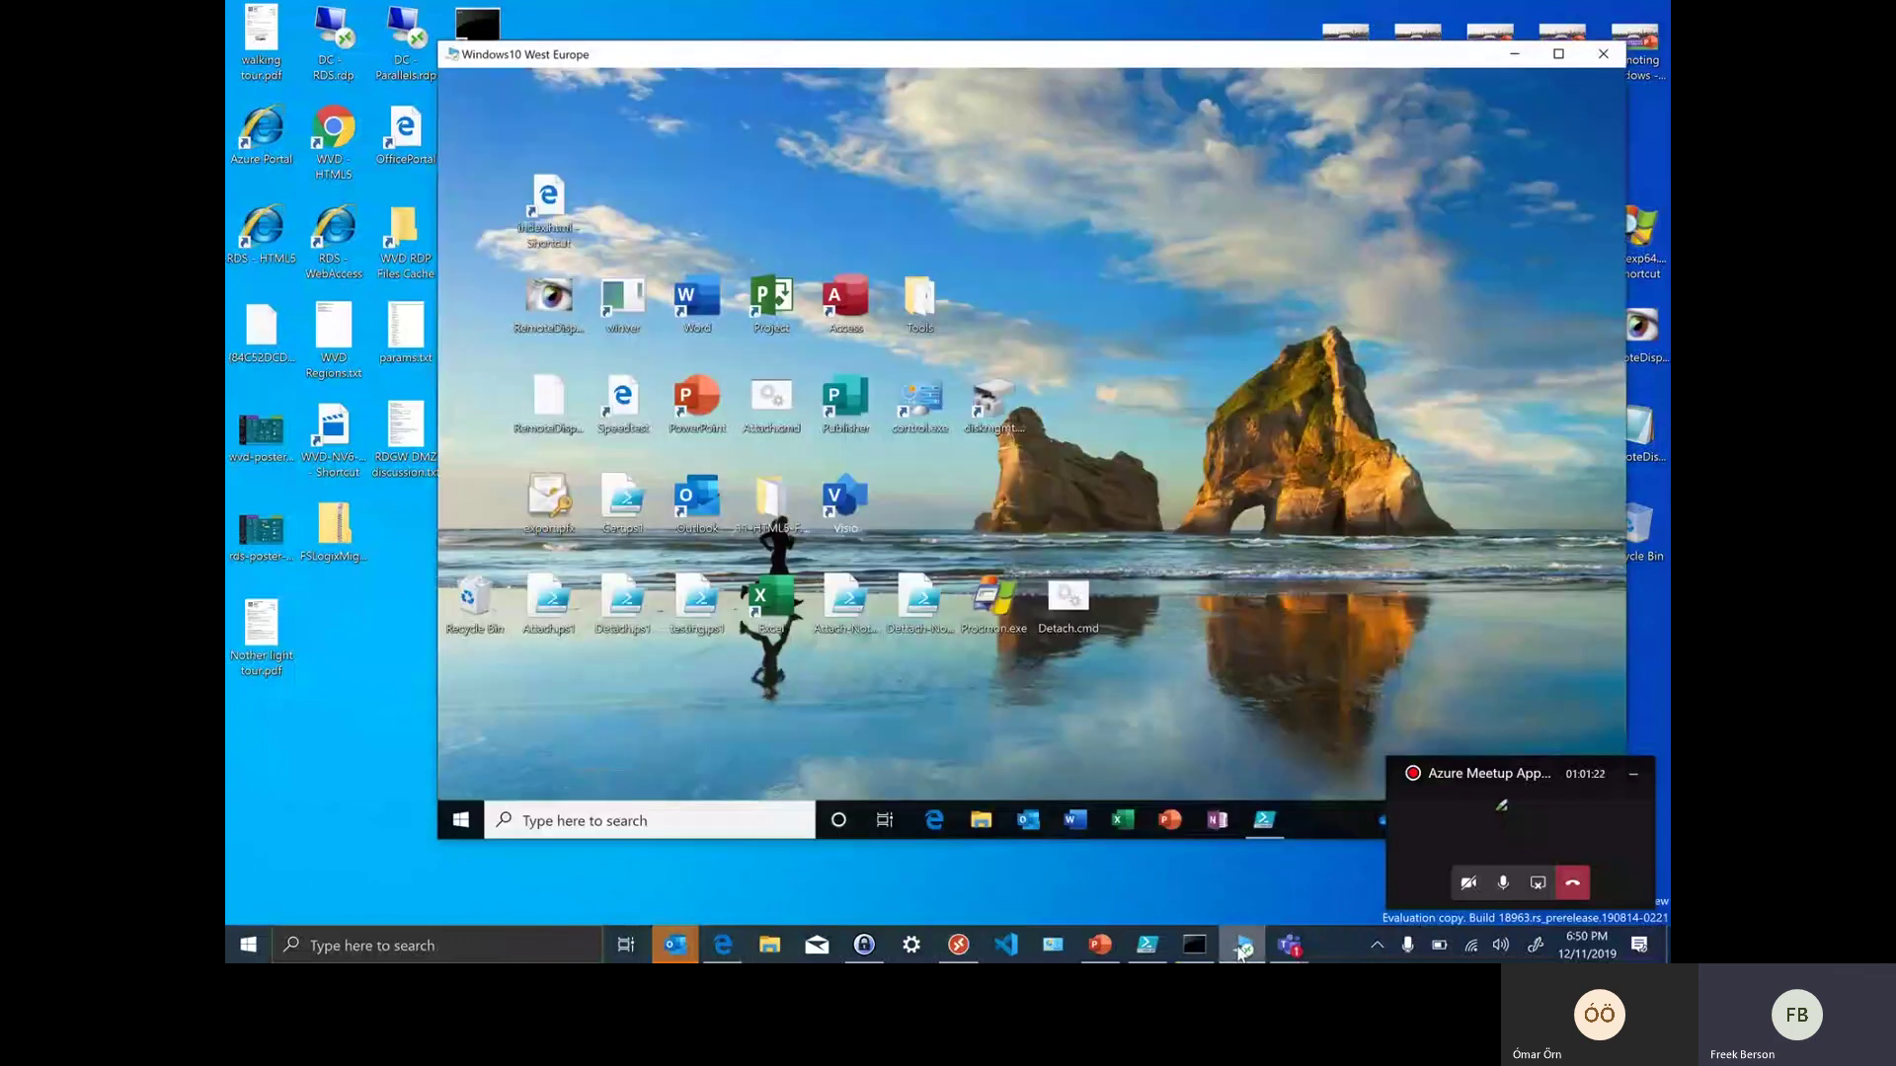
drag(1110, 69, 1009, 72)
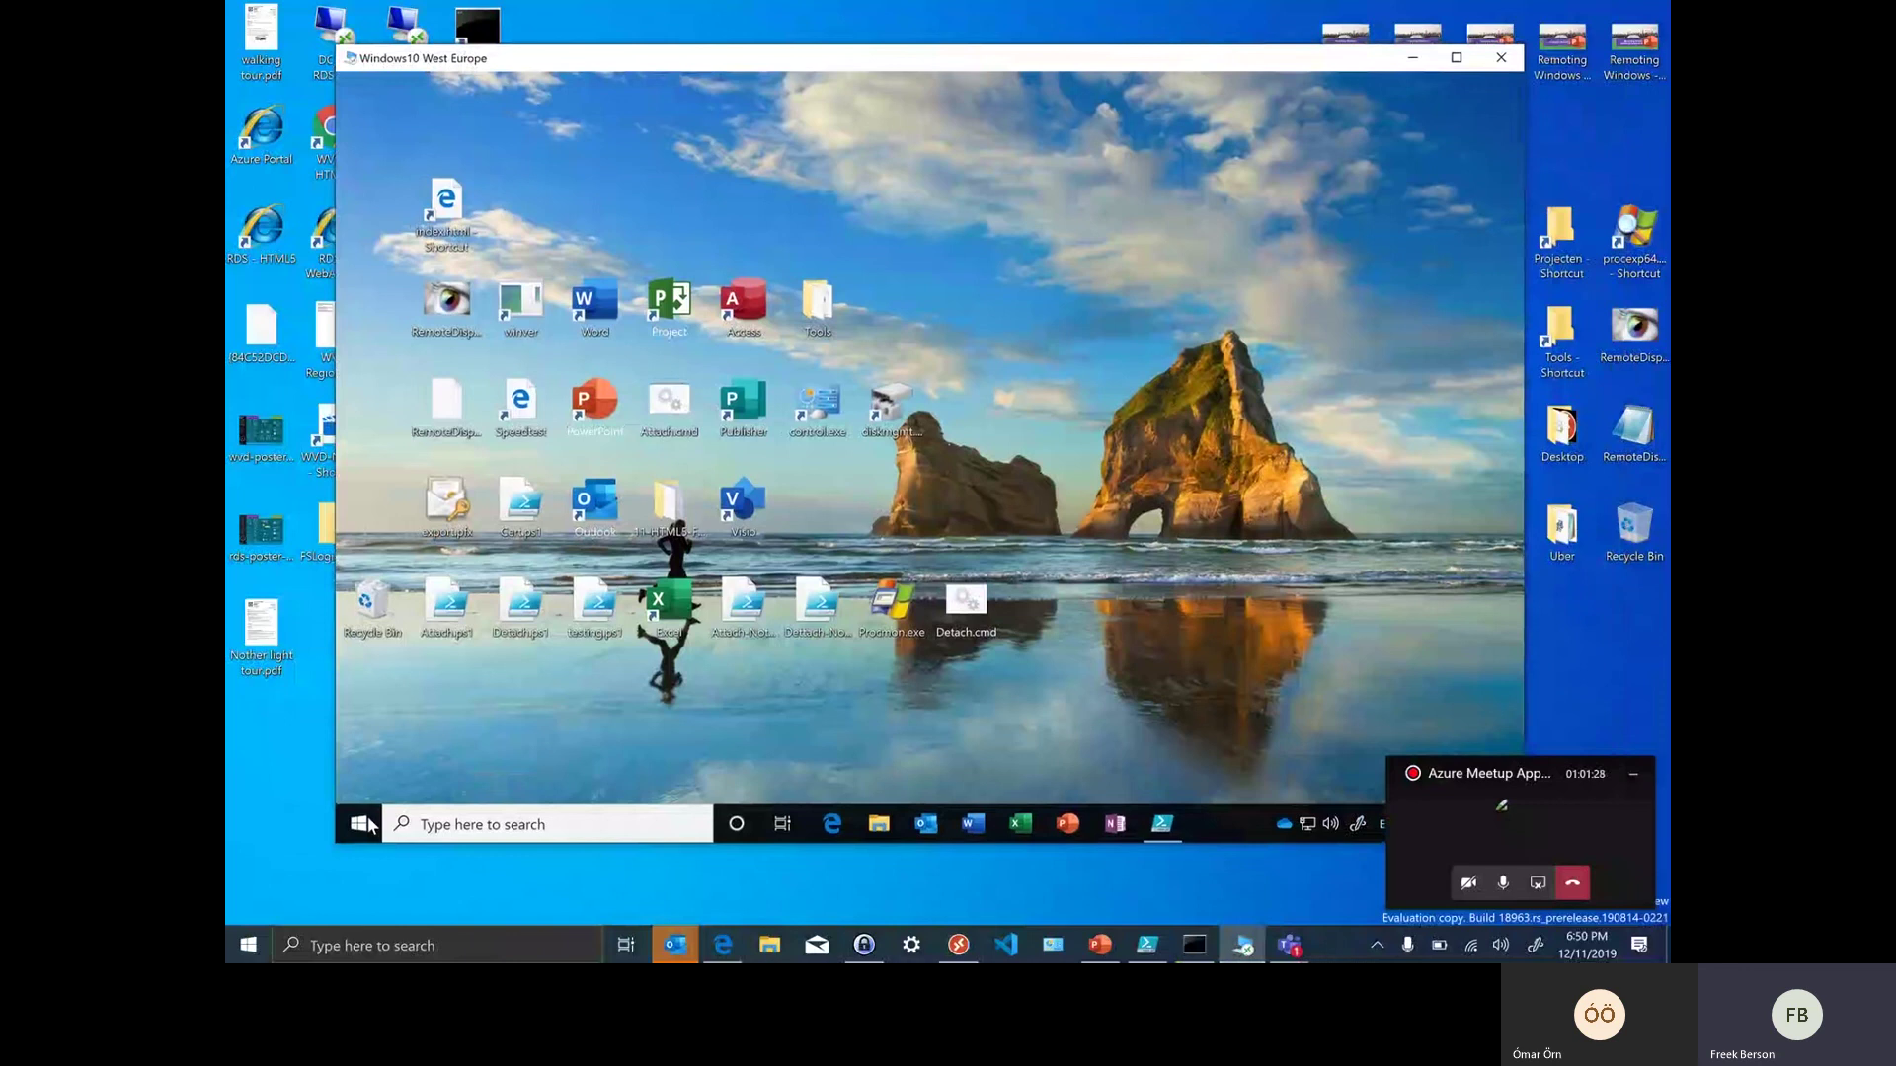
click(366, 824)
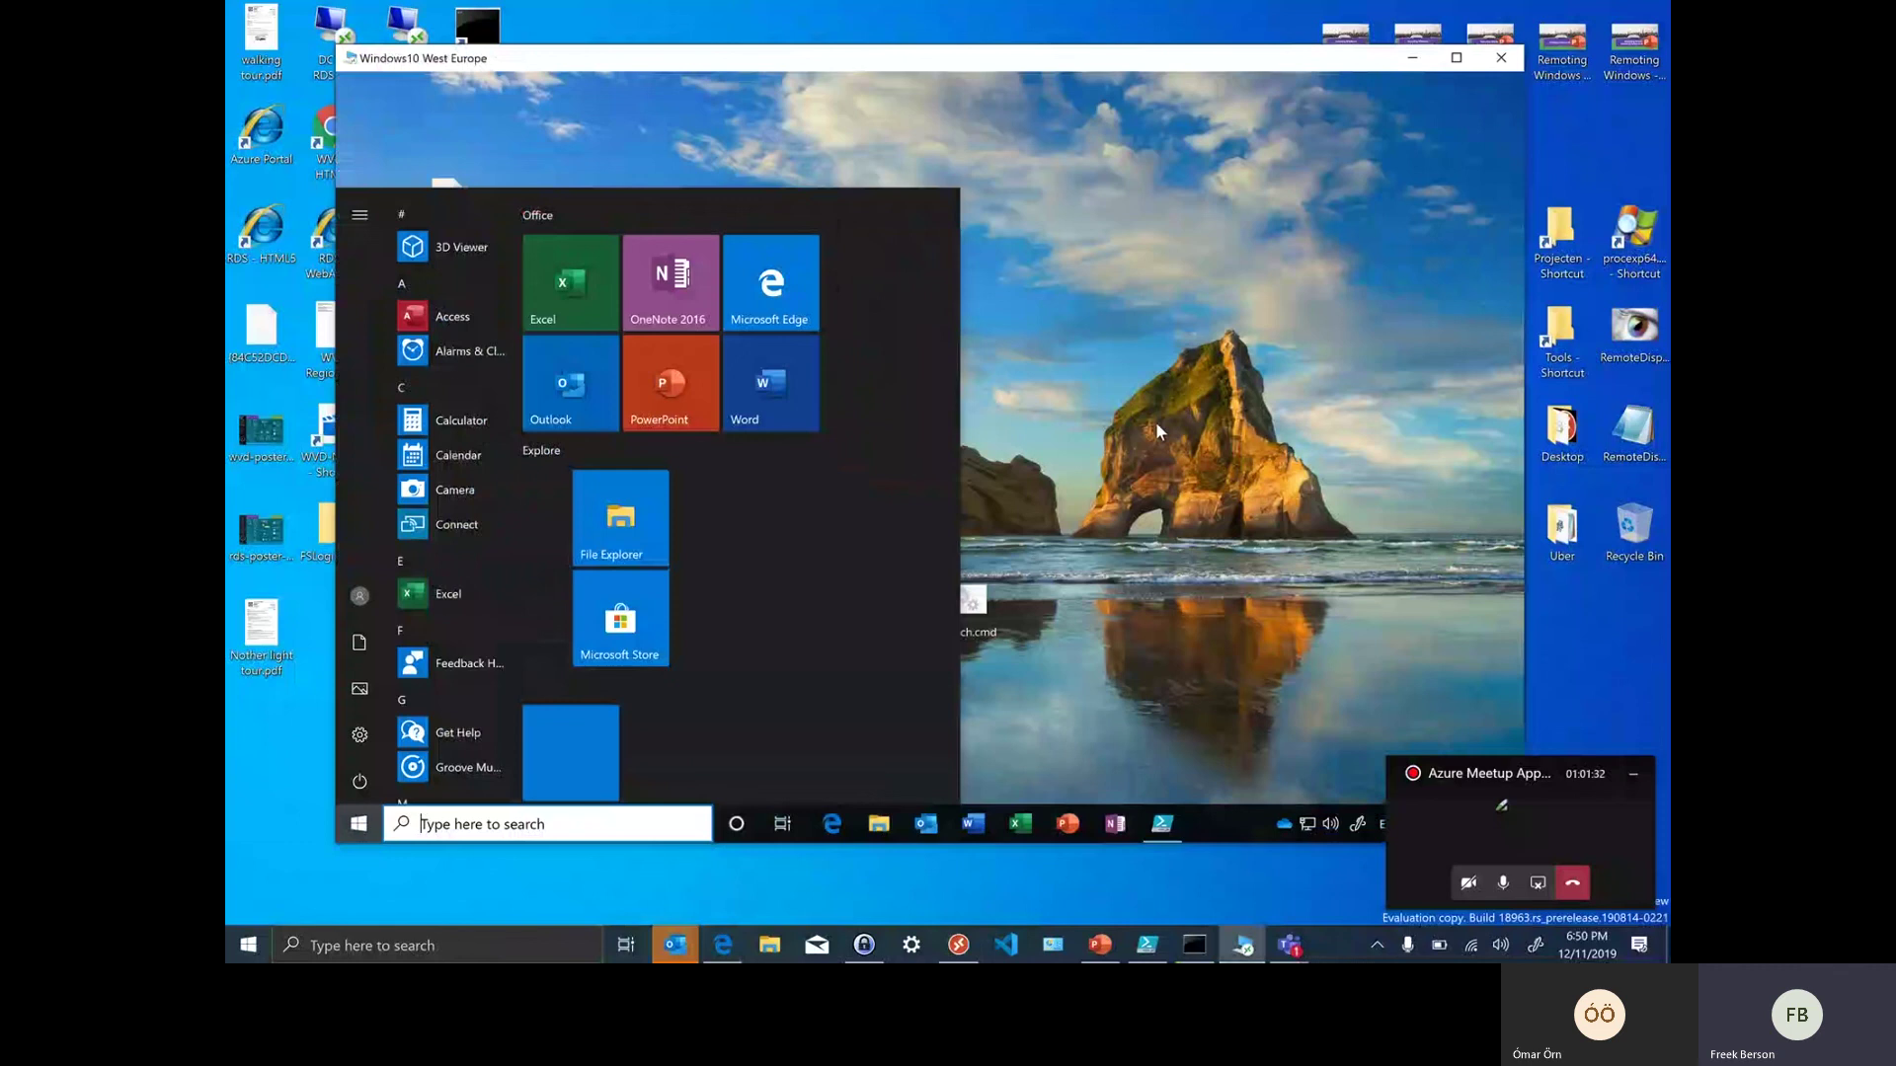
click(1155, 423)
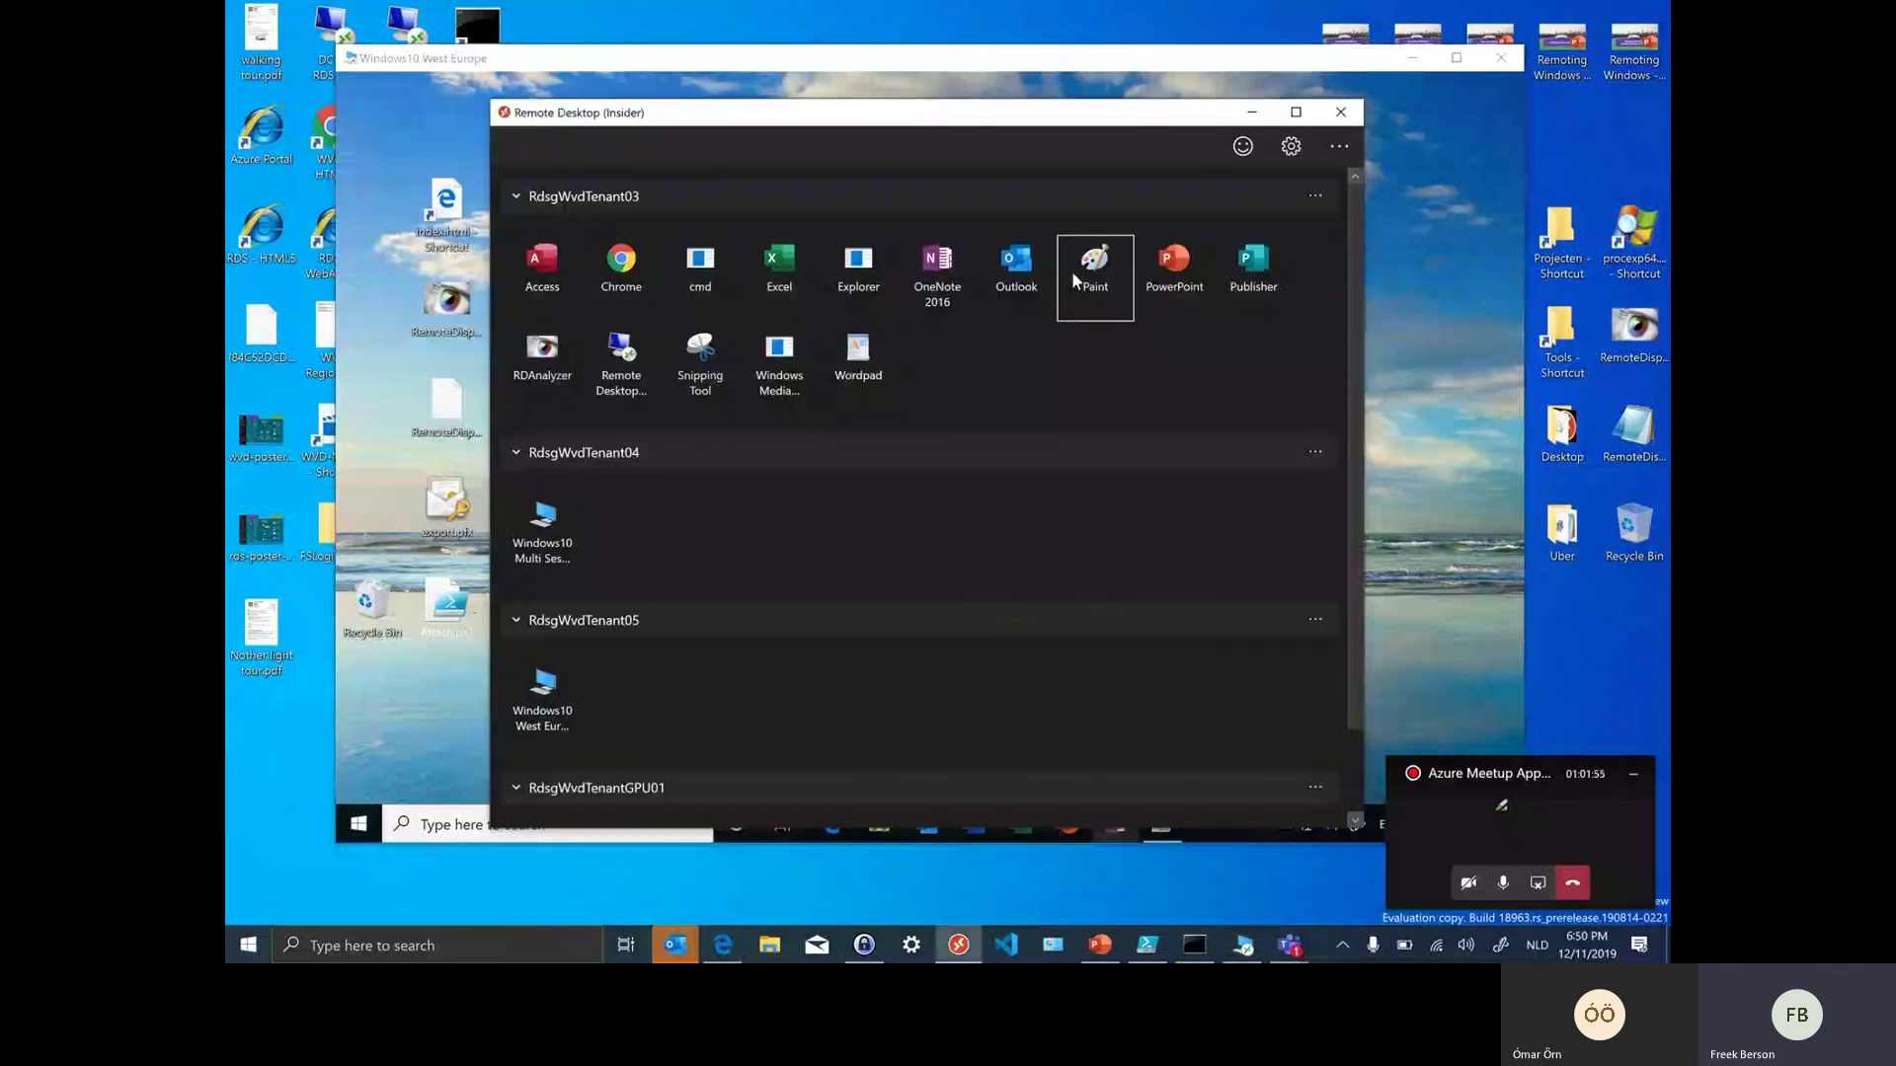
Launch the Paint remote app from RdsgWvdTenant03, minimize the Remote Desktop client and briefly bring up the Windows10 West Europe session
click(1076, 282)
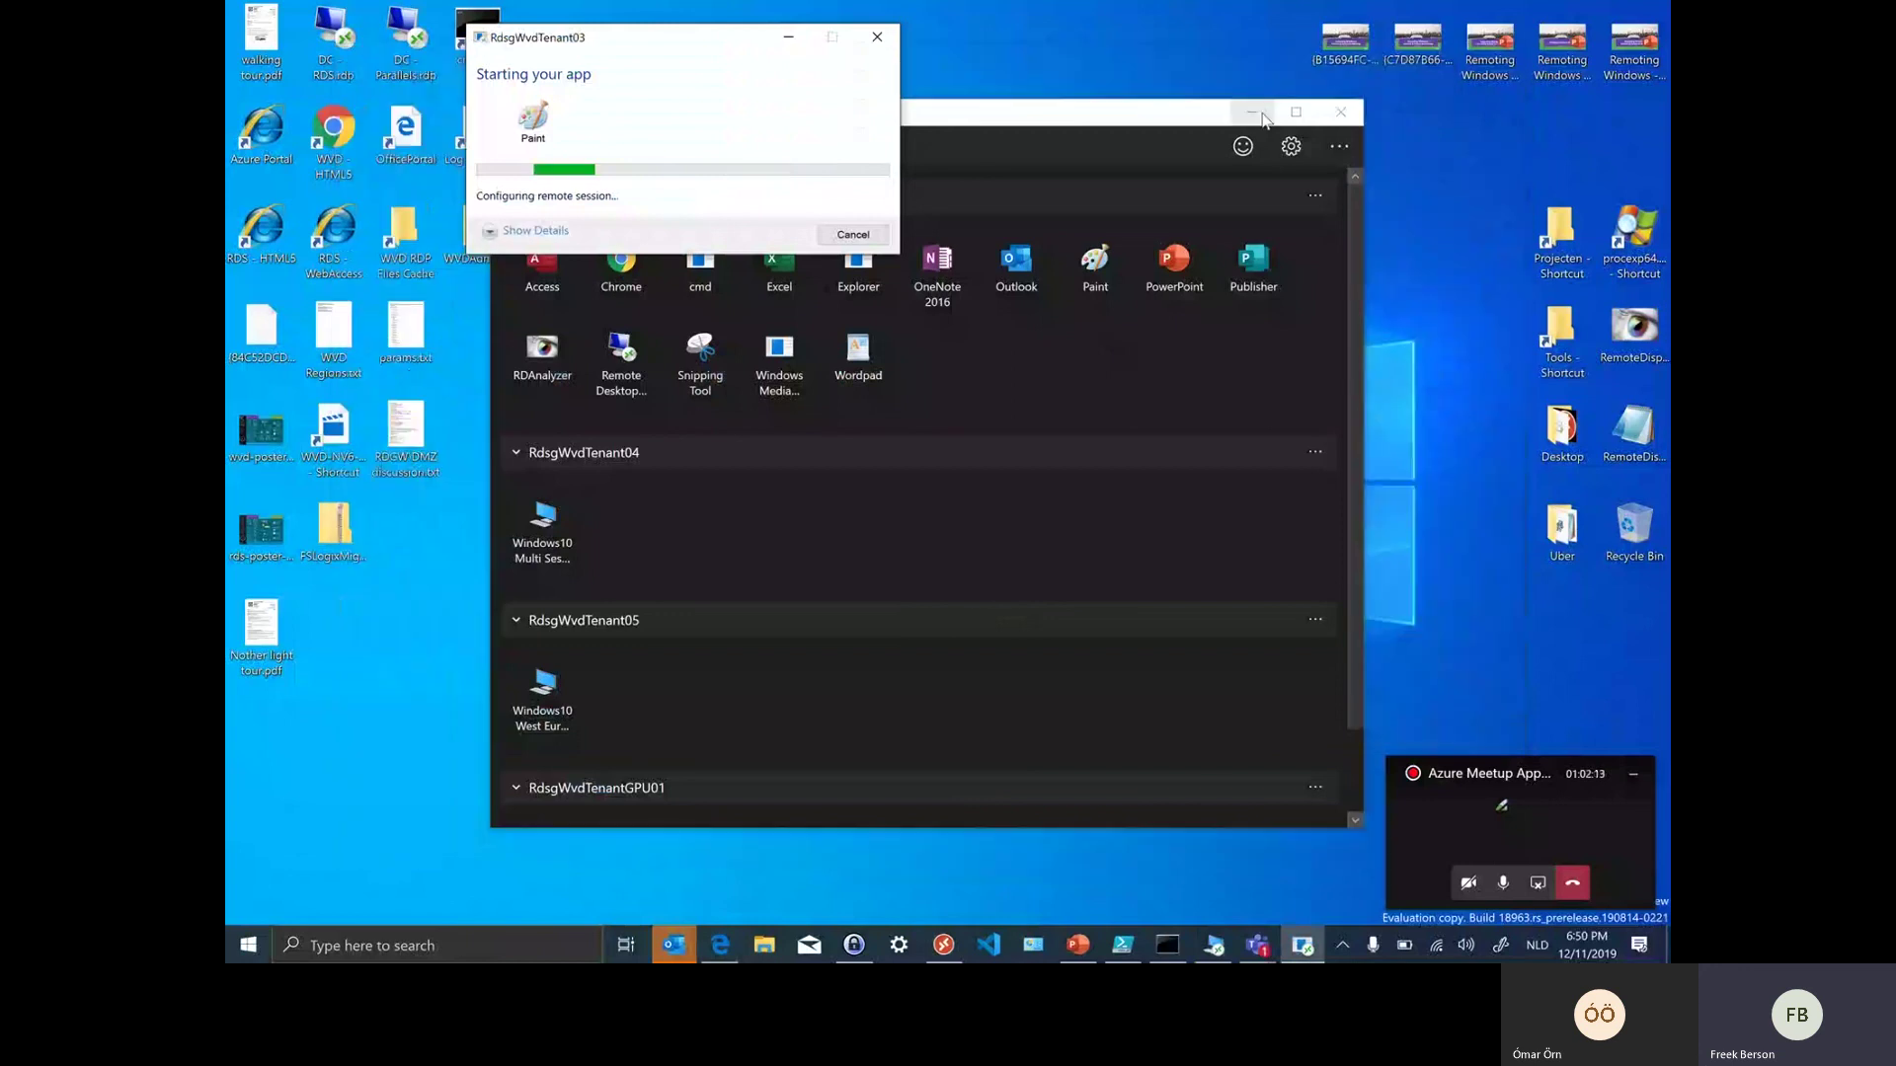
click(1256, 113)
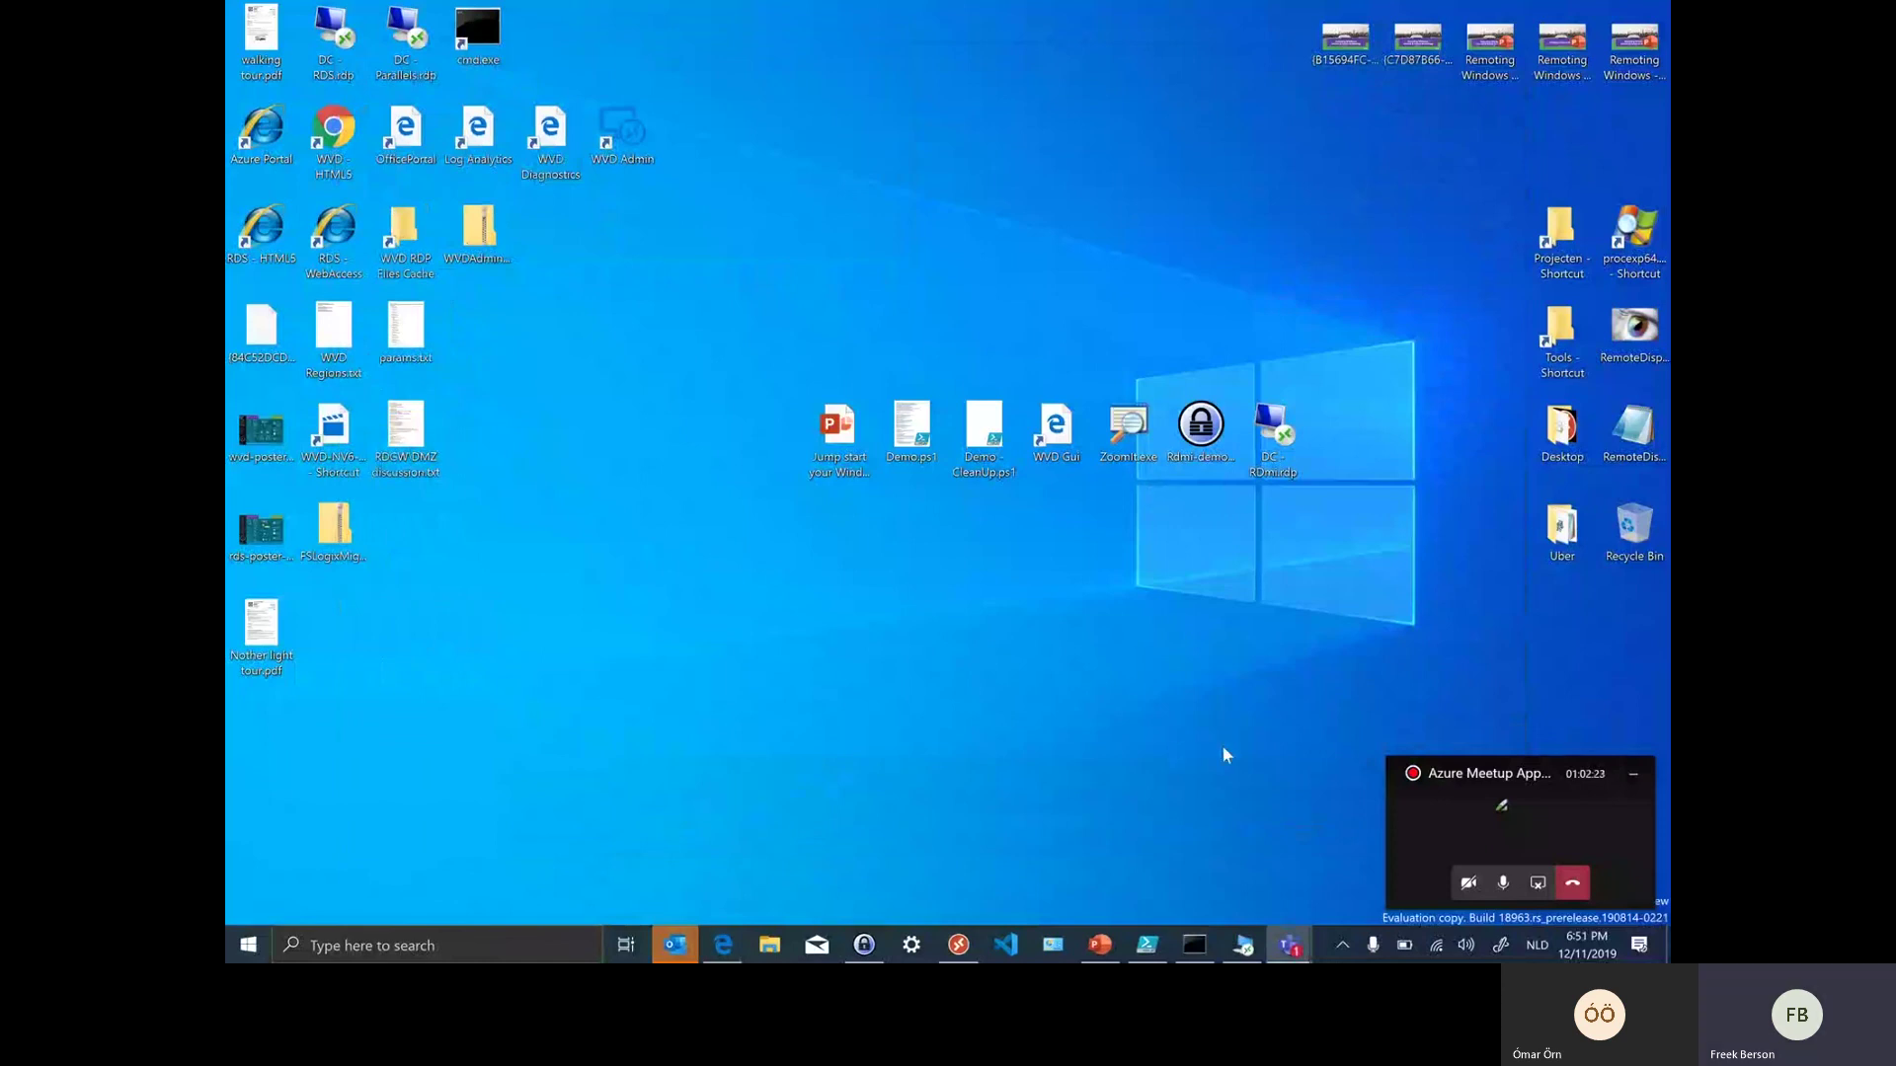
click(1244, 948)
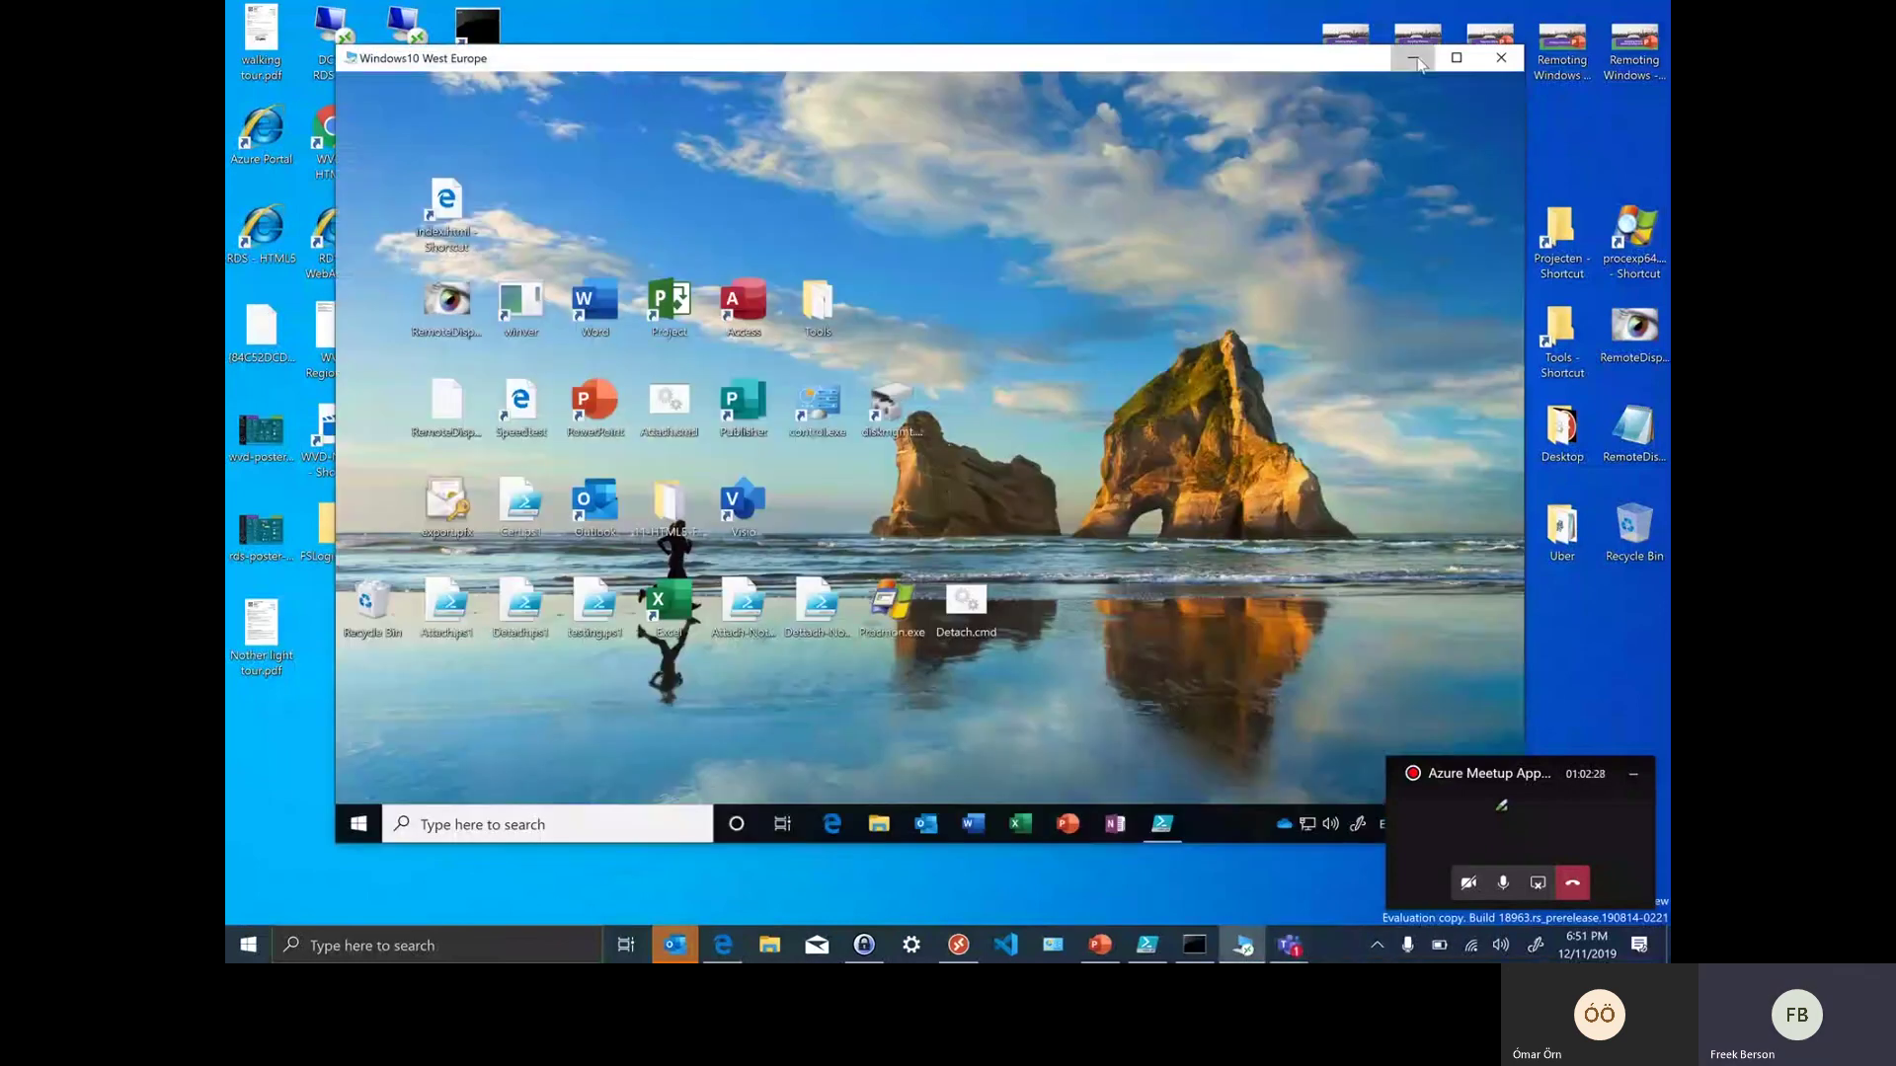
click(1245, 948)
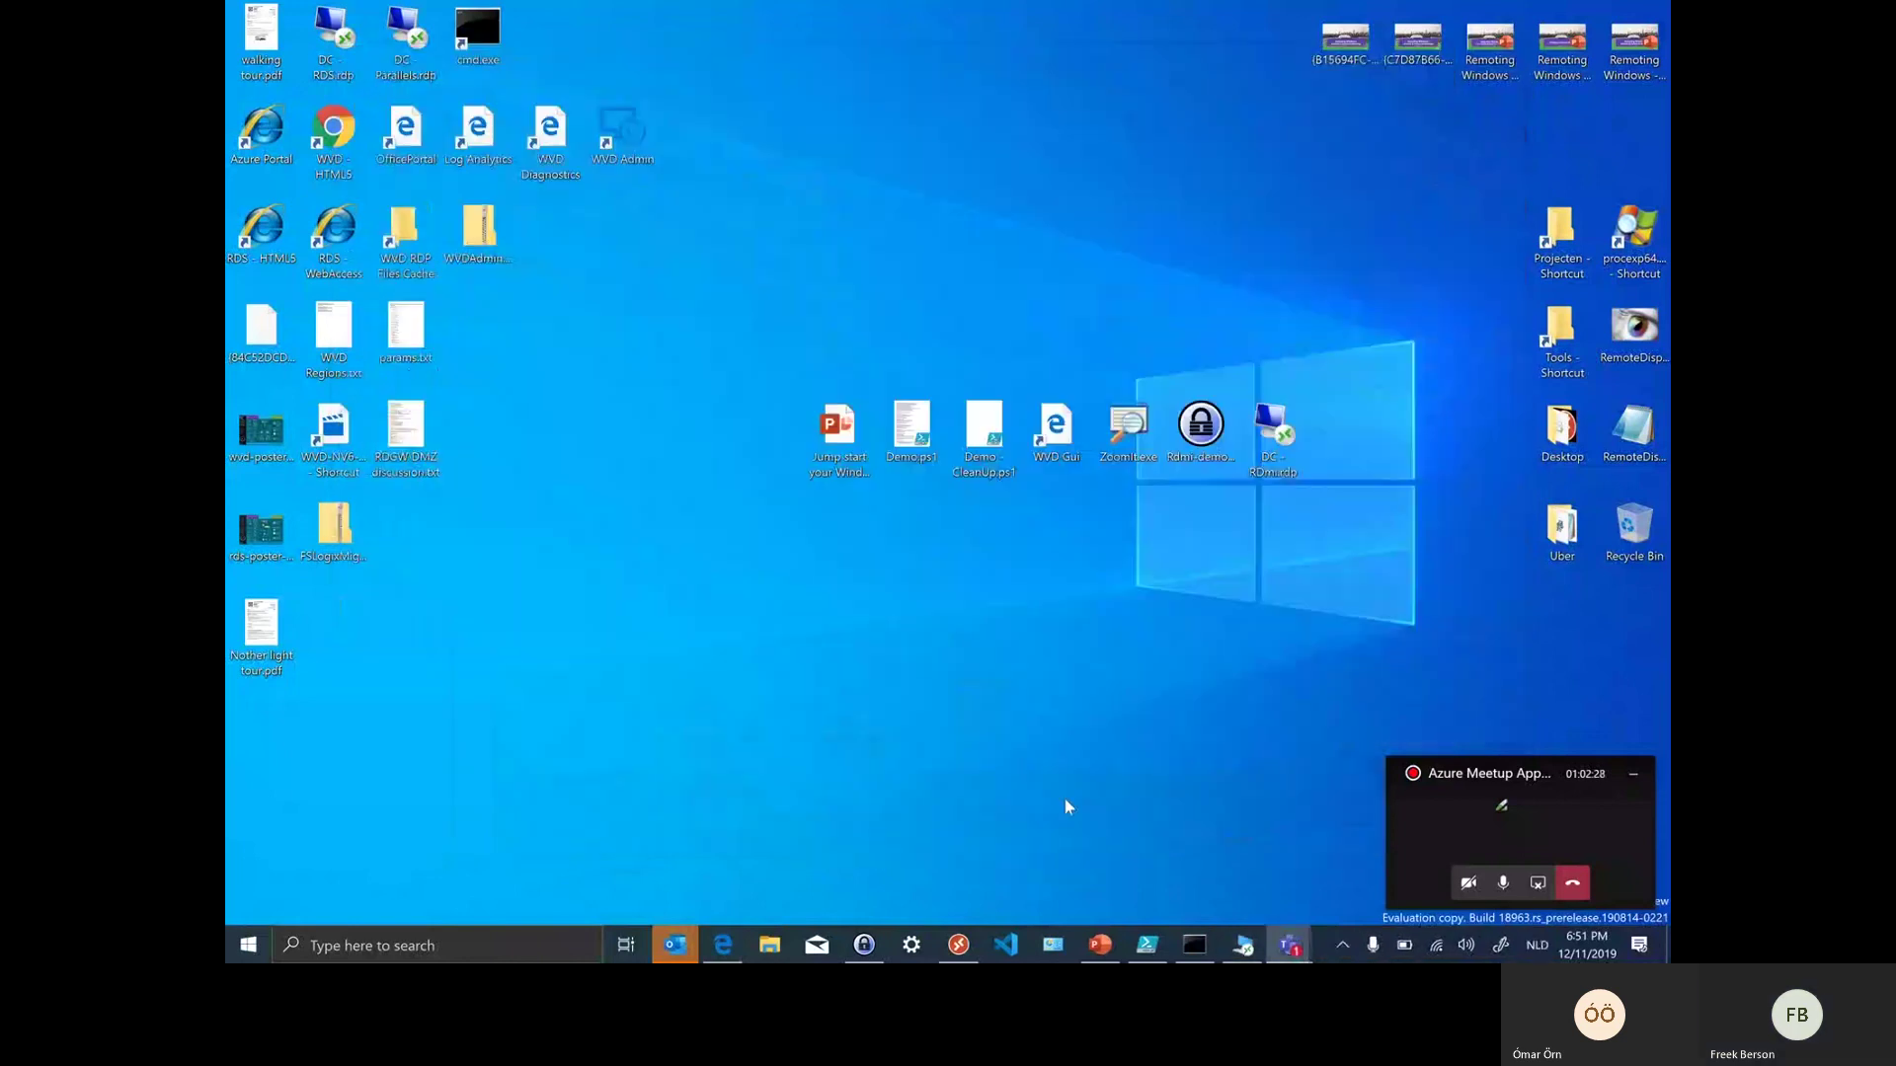
Move the remote Paint window and test it with a freehand curve on the canvas while checking the Command Prompt
key(alt+Tab)
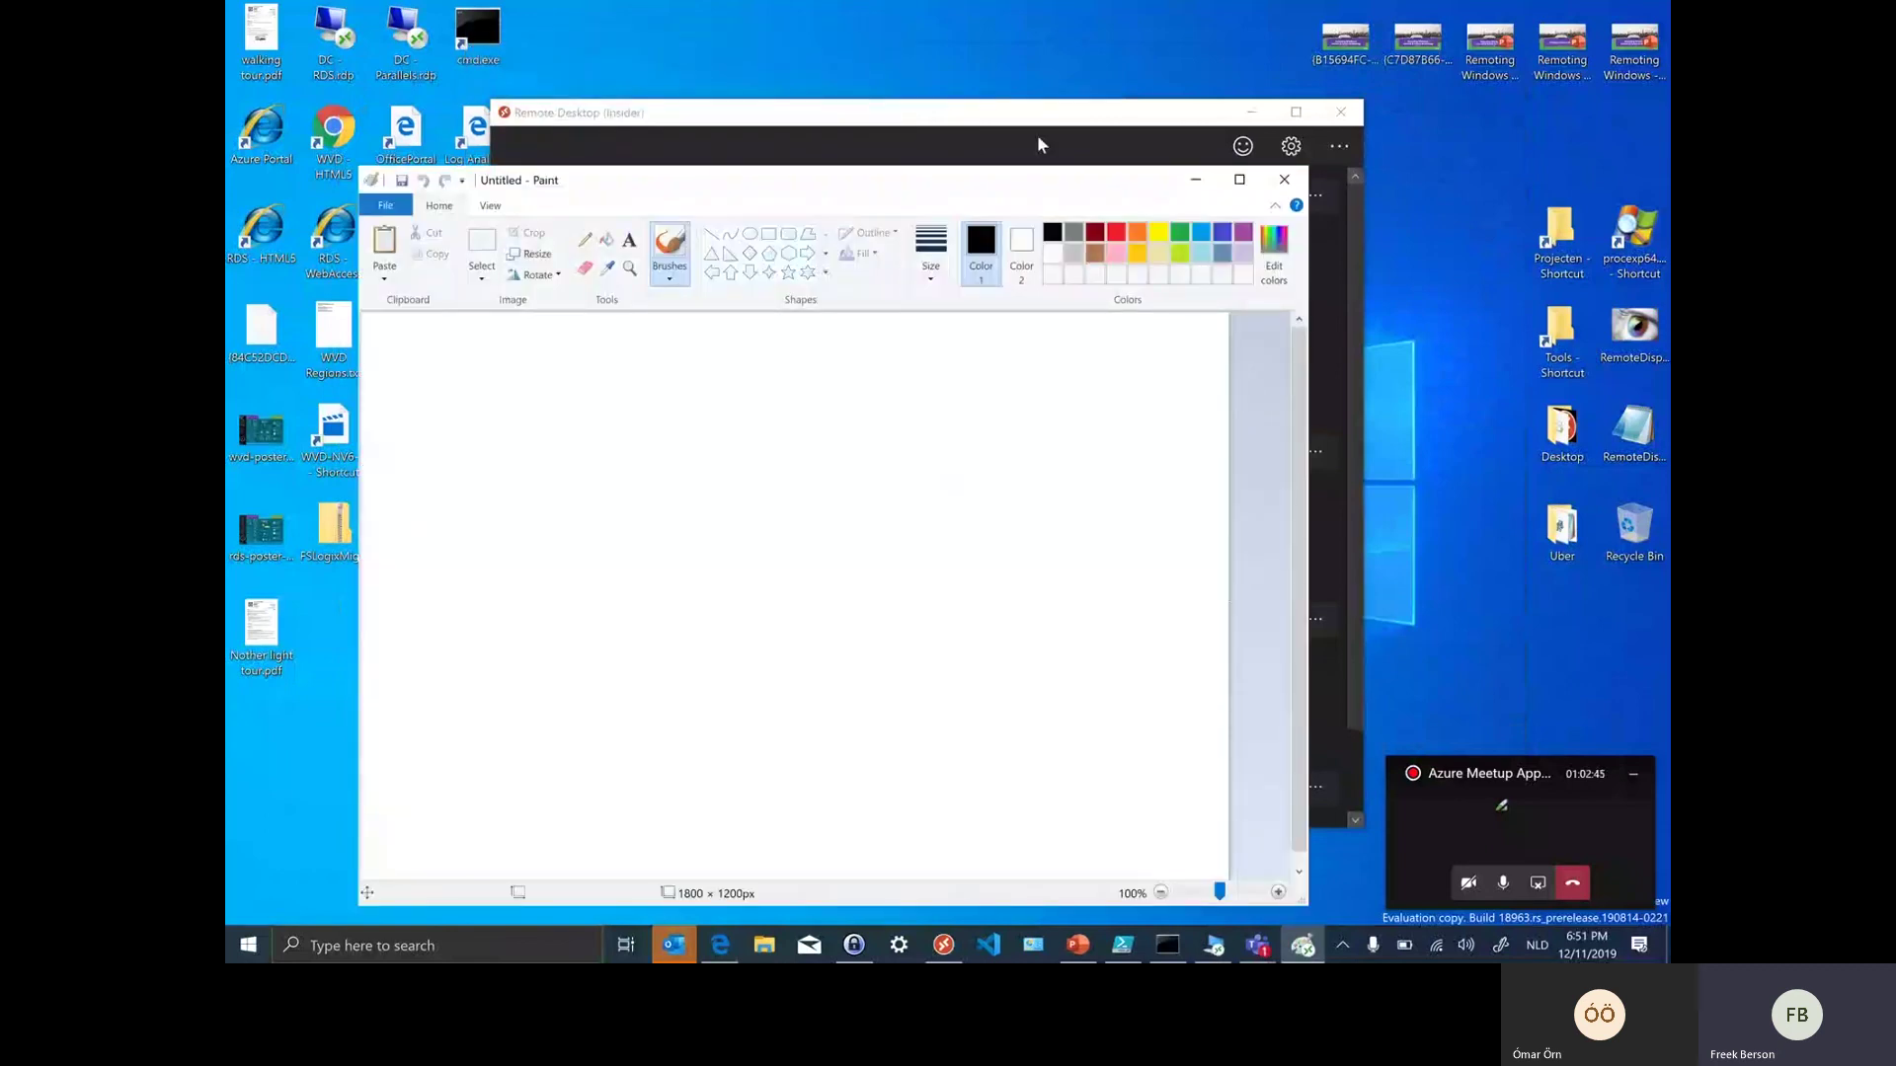
mouse_move(956, 171)
mouse_down()
mouse_move(855, 119)
mouse_move(852, 134)
mouse_up()
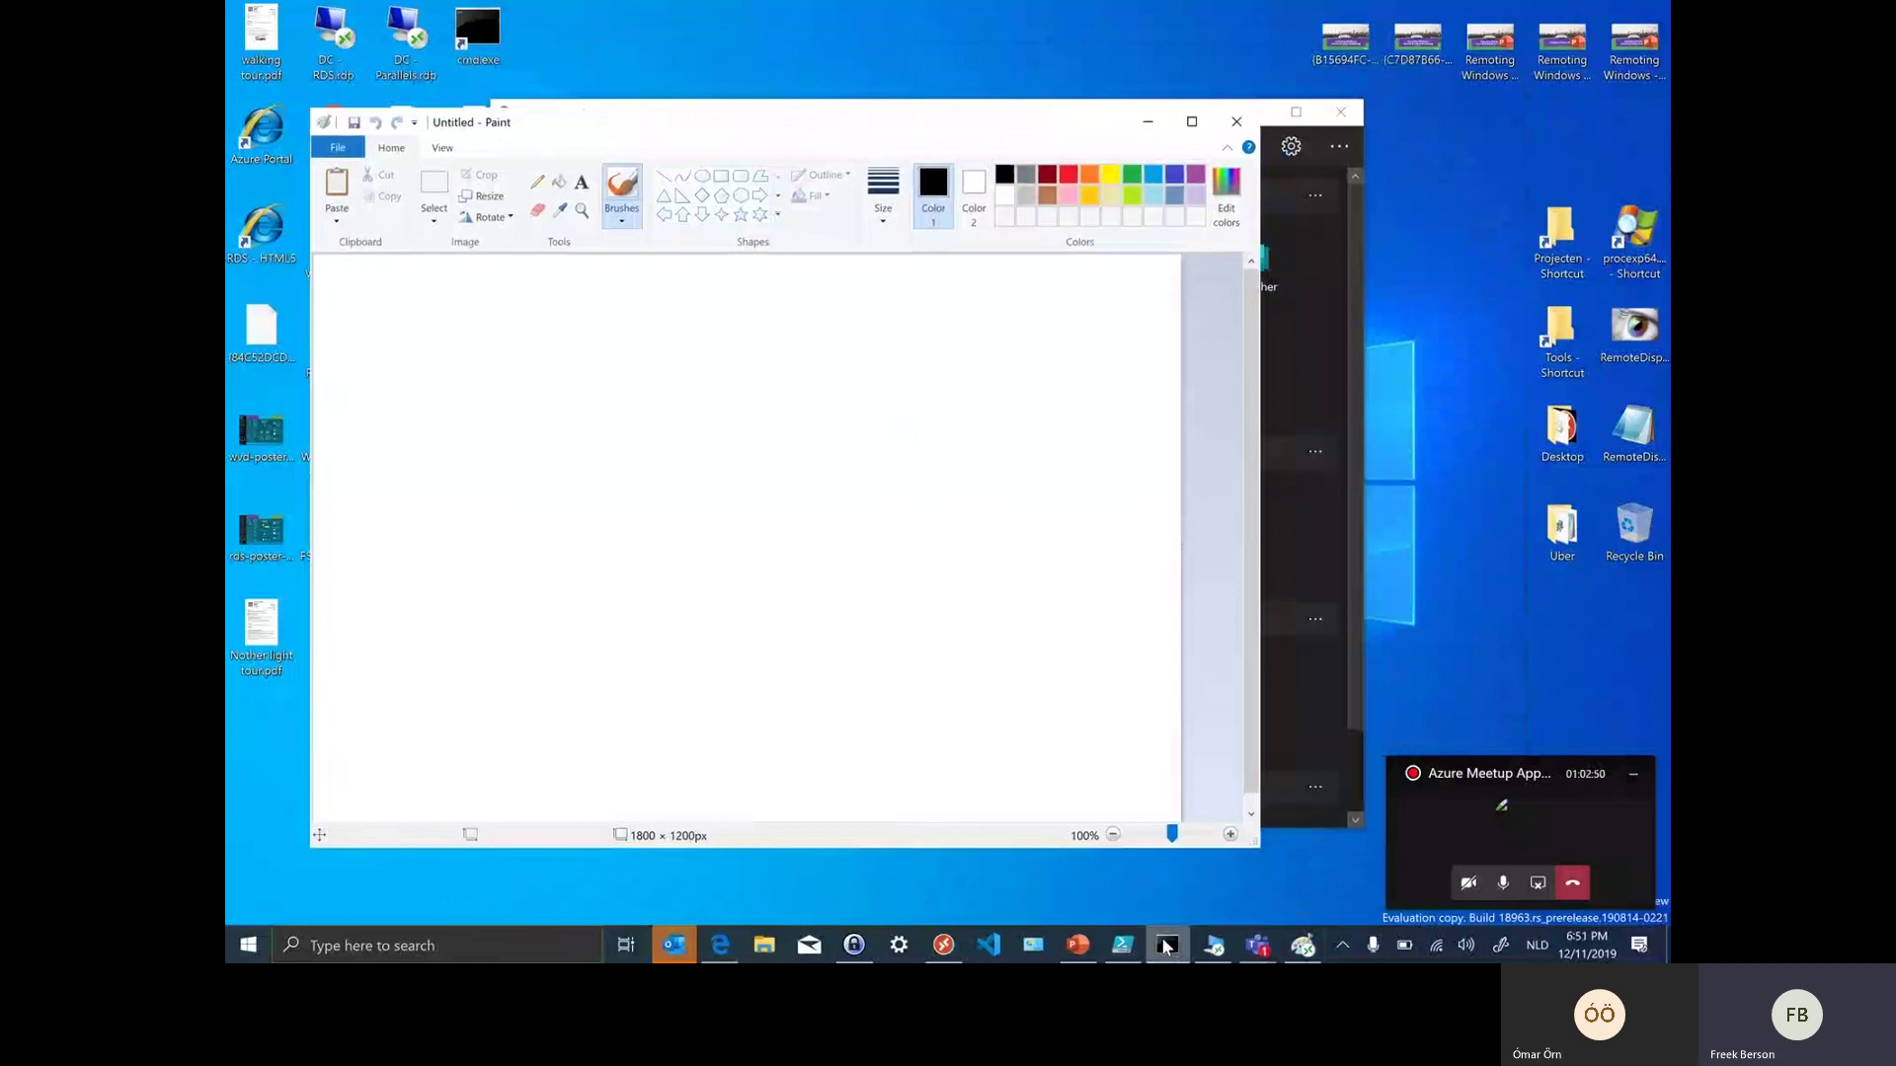
click(1168, 947)
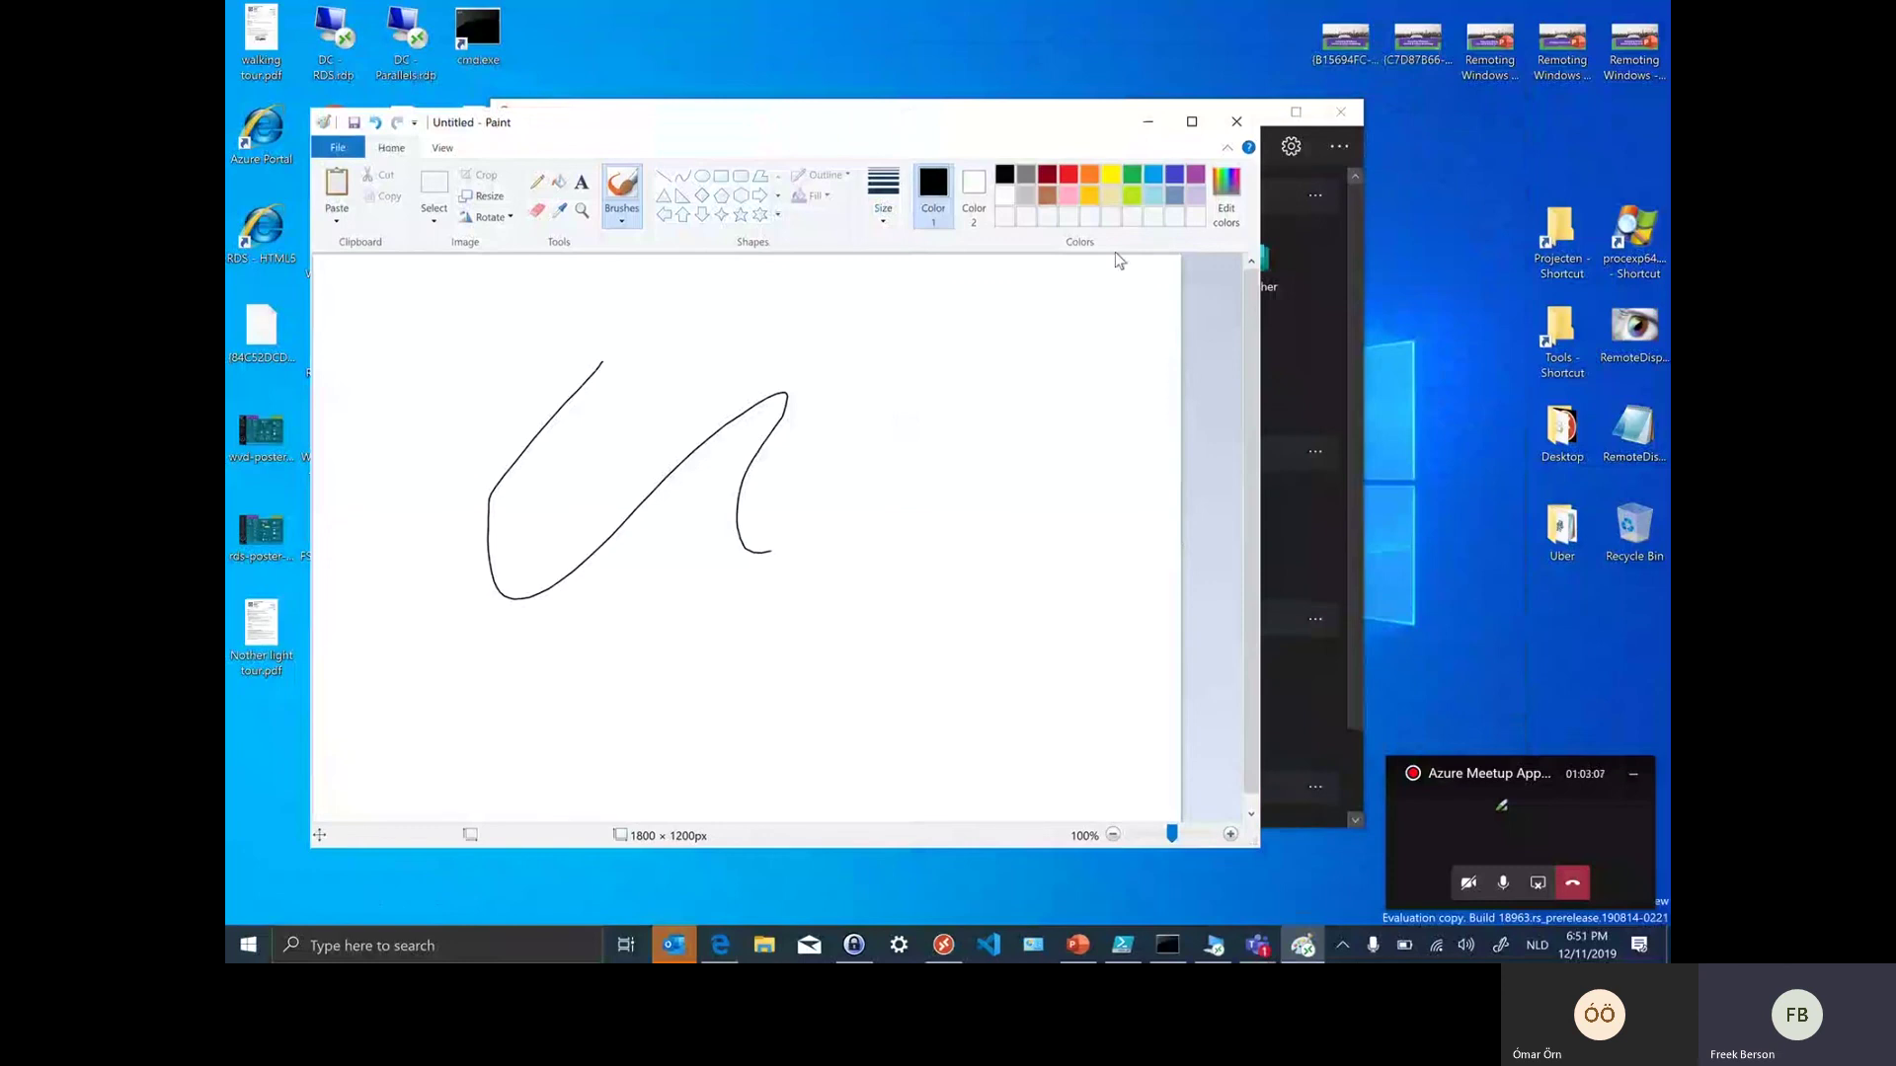
key(alt+Tab)
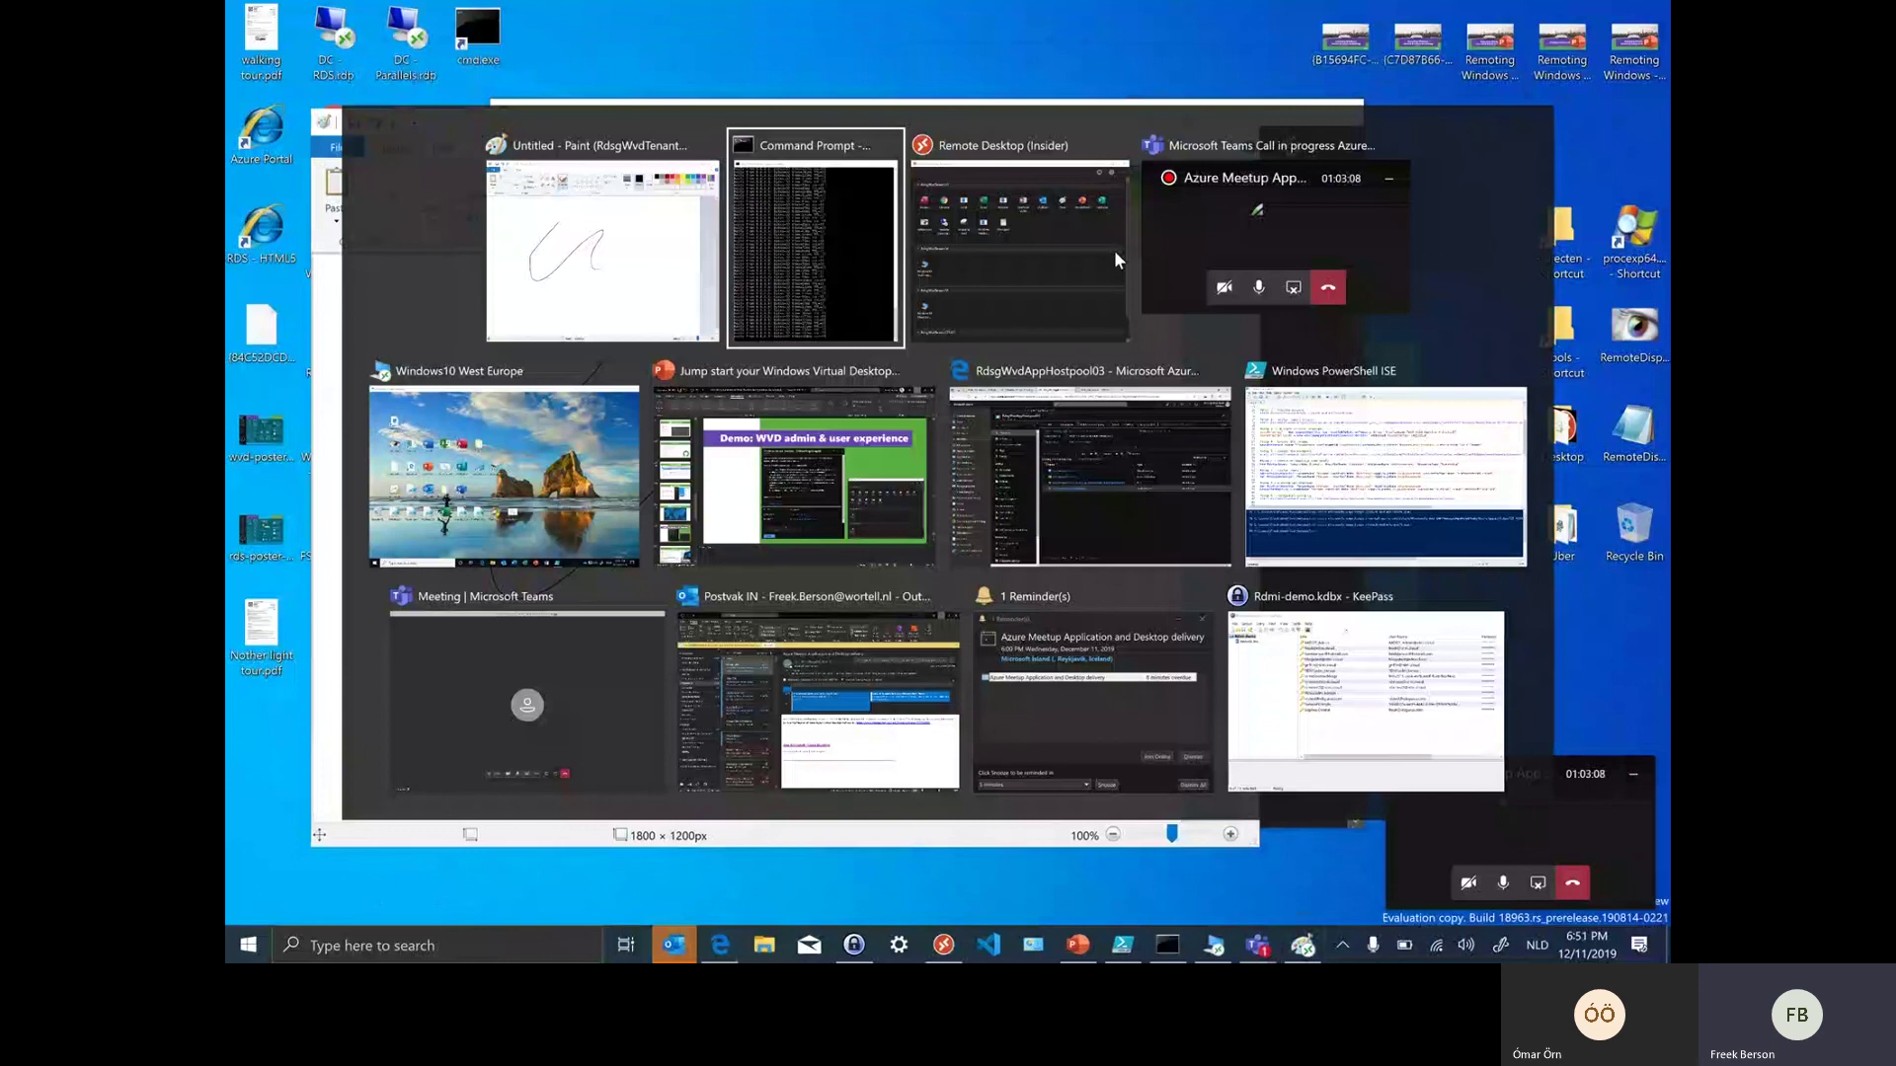
key(Escape)
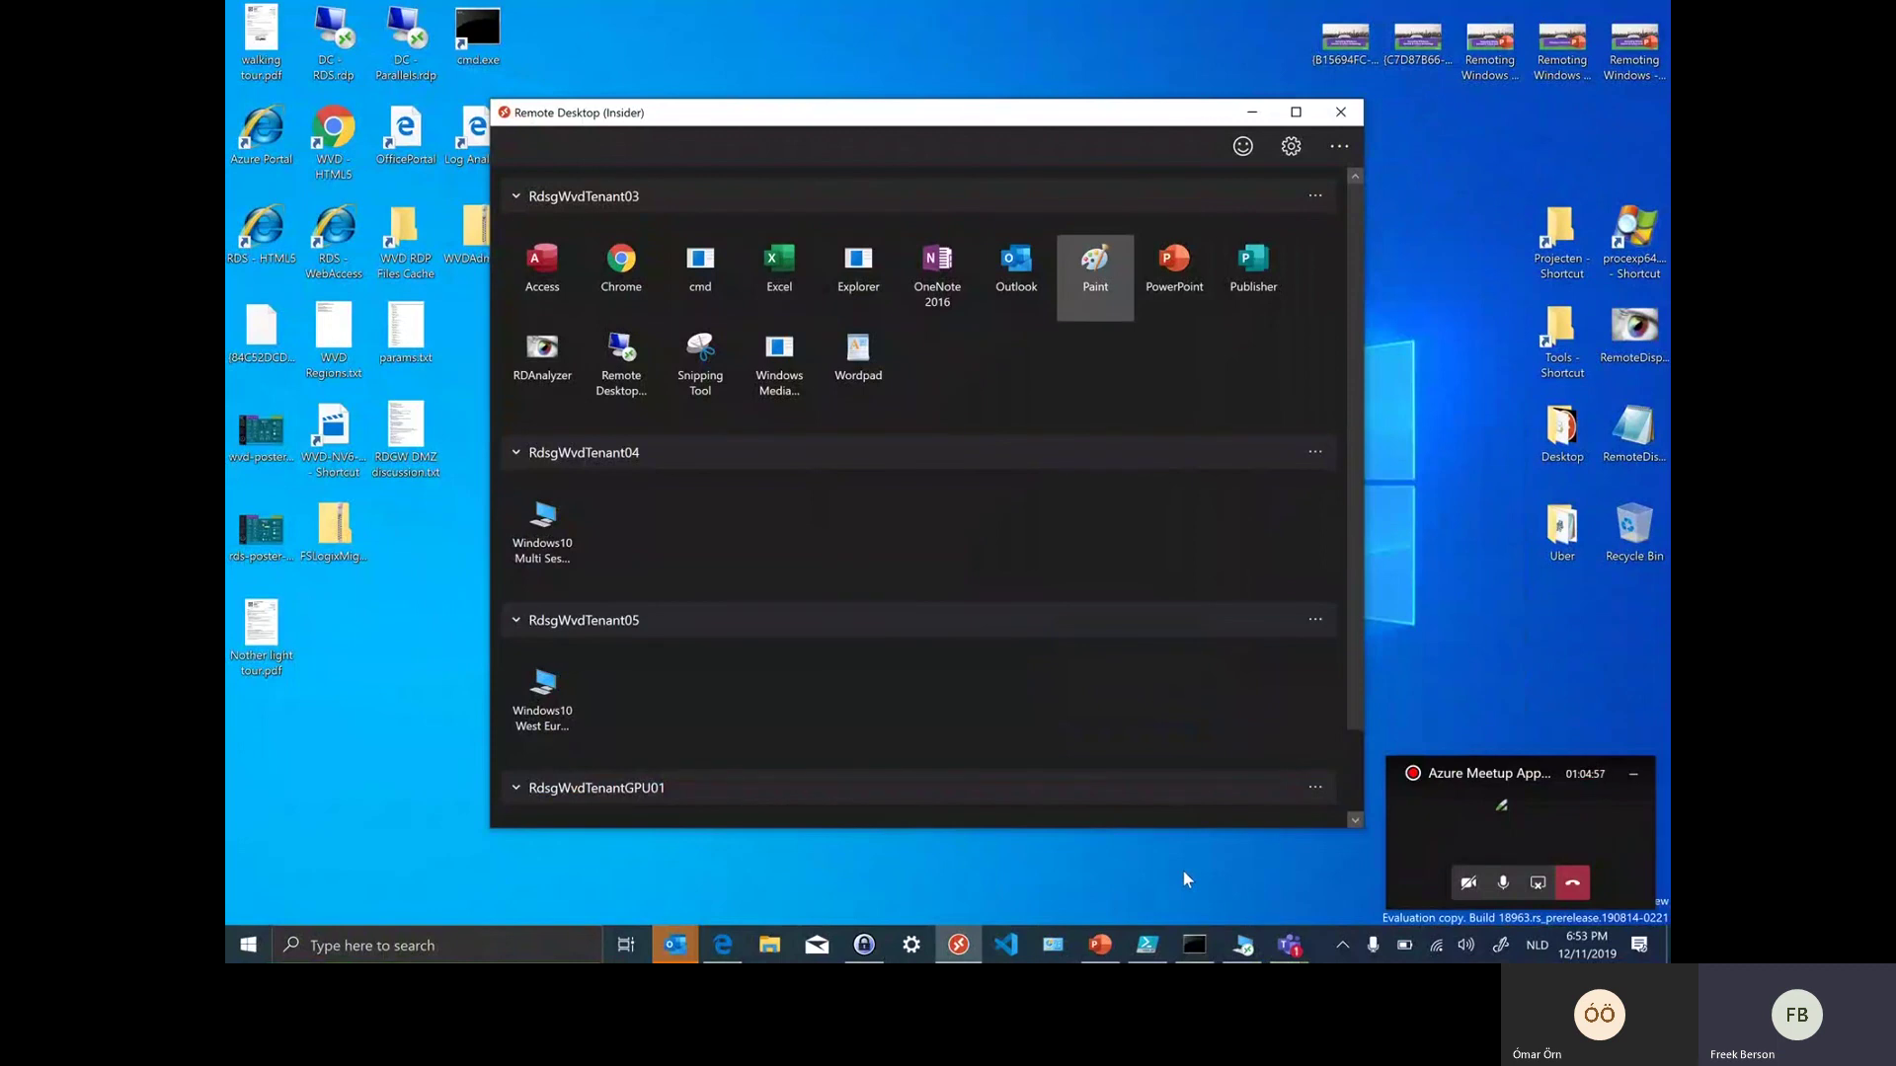
Switch back to the Windows Virtual Desktop presentation in PowerPoint
click(1100, 945)
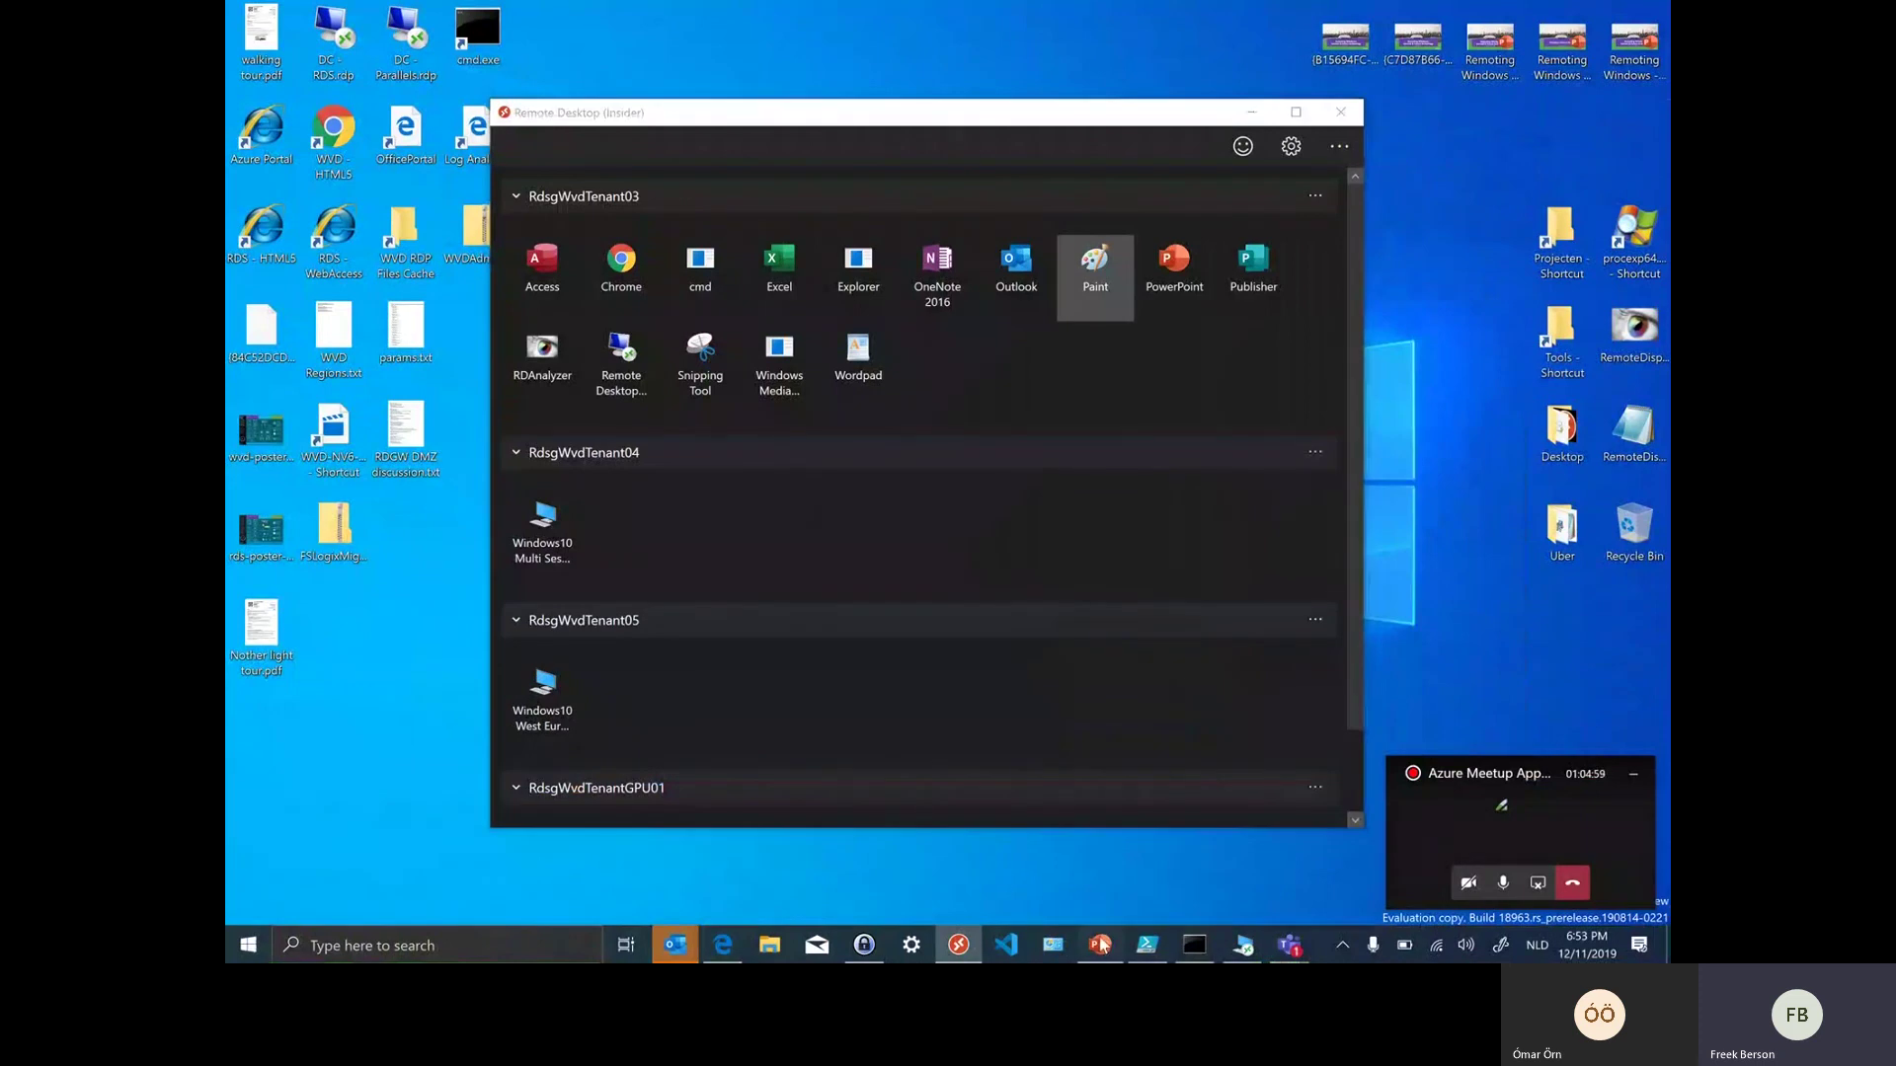
click(1100, 945)
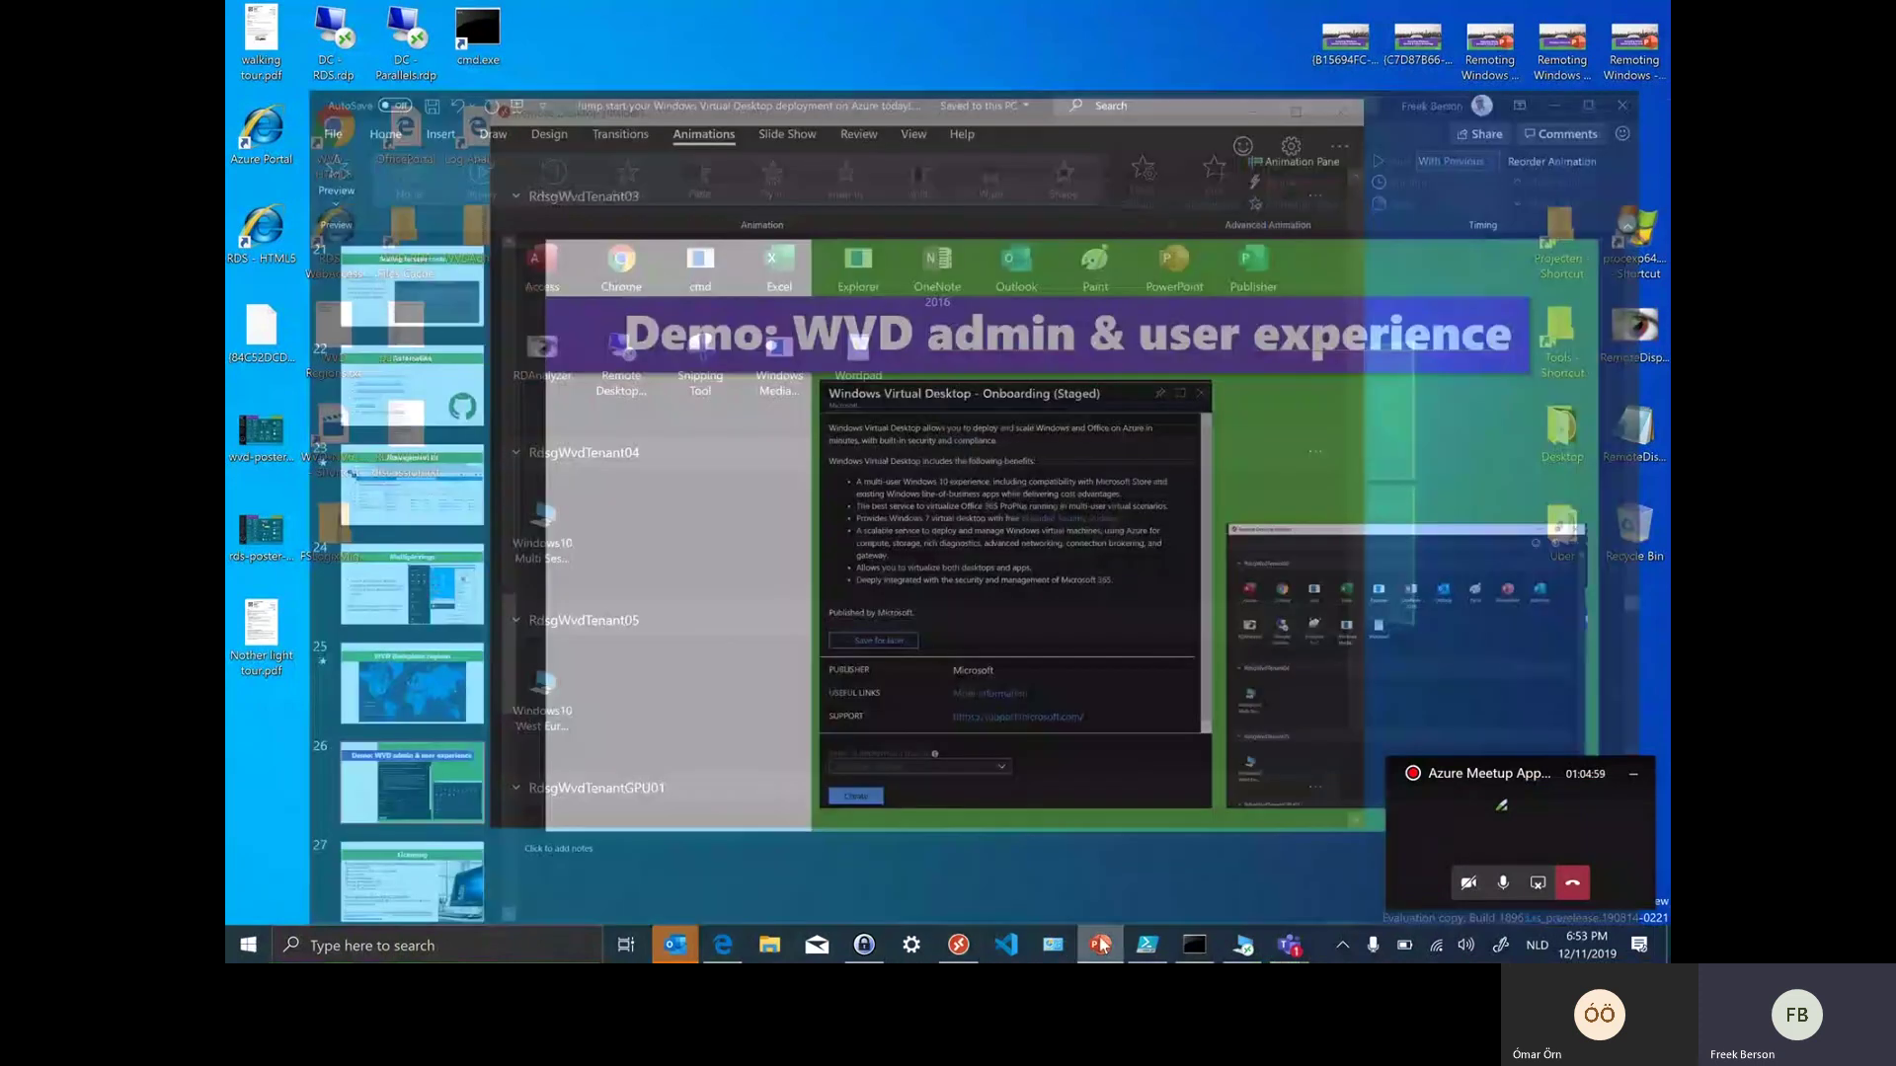